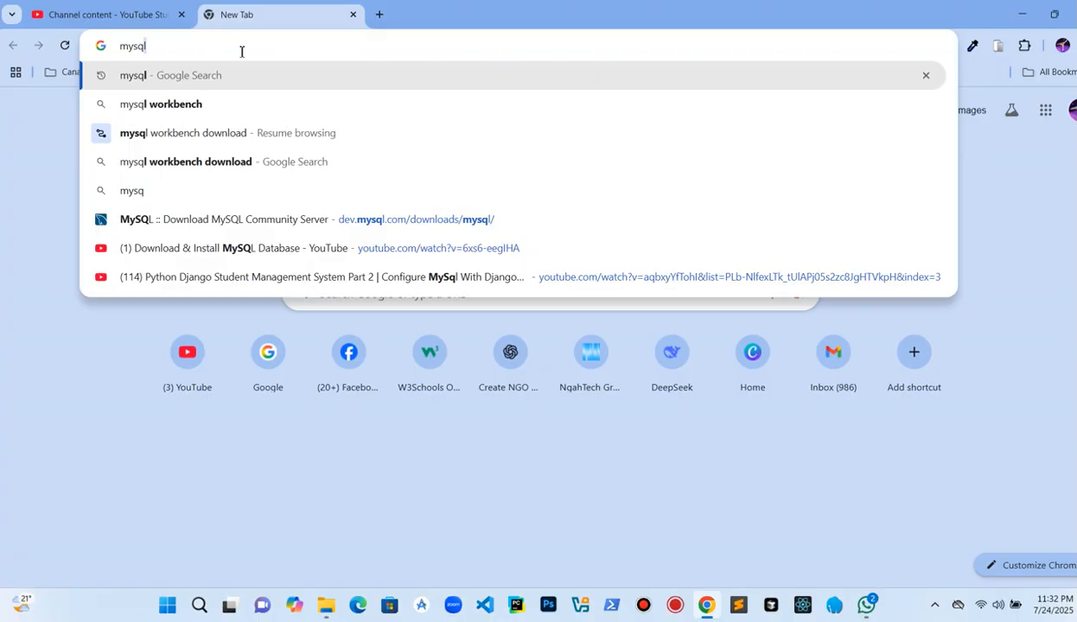
Step: Go to the MySQL website from the mysql search and open its Downloads section
key(Return)
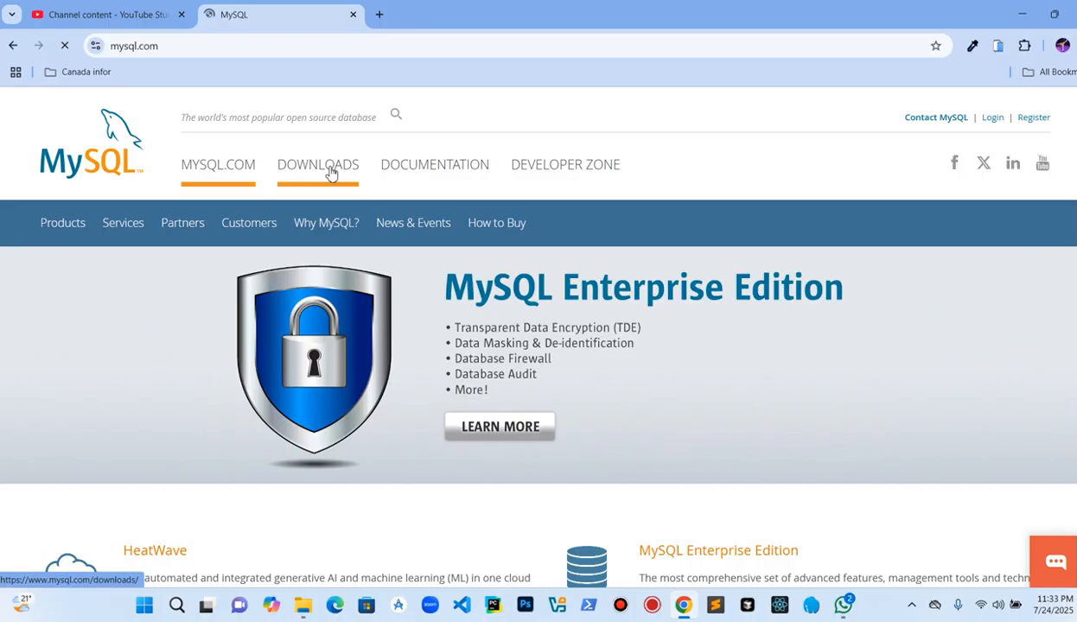
scroll(313, 281, down, 6)
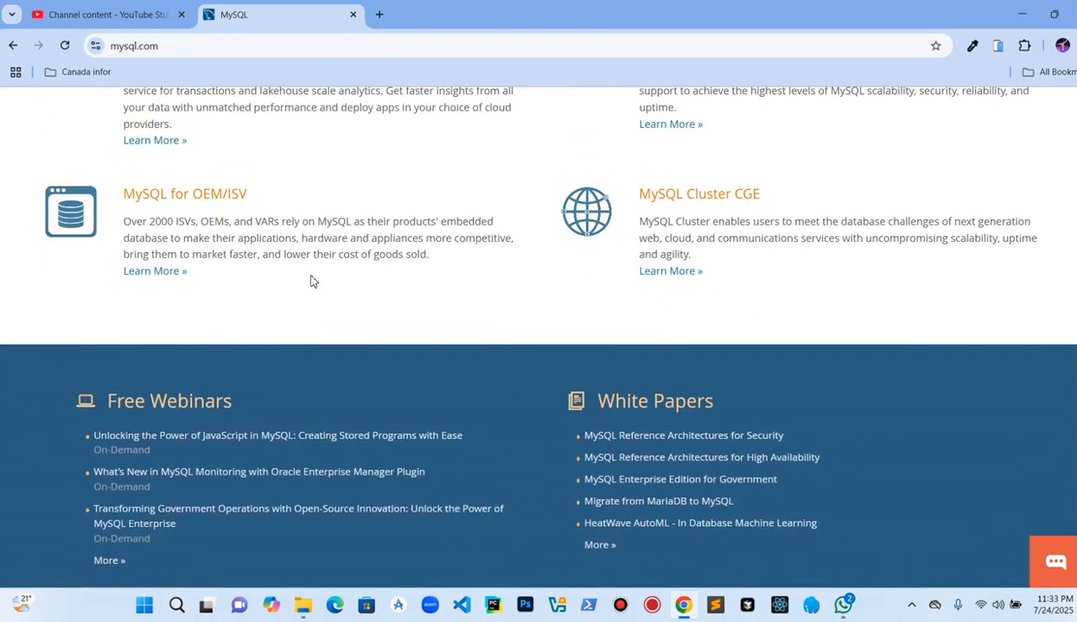
scroll(307, 272, up, 6)
click(317, 173)
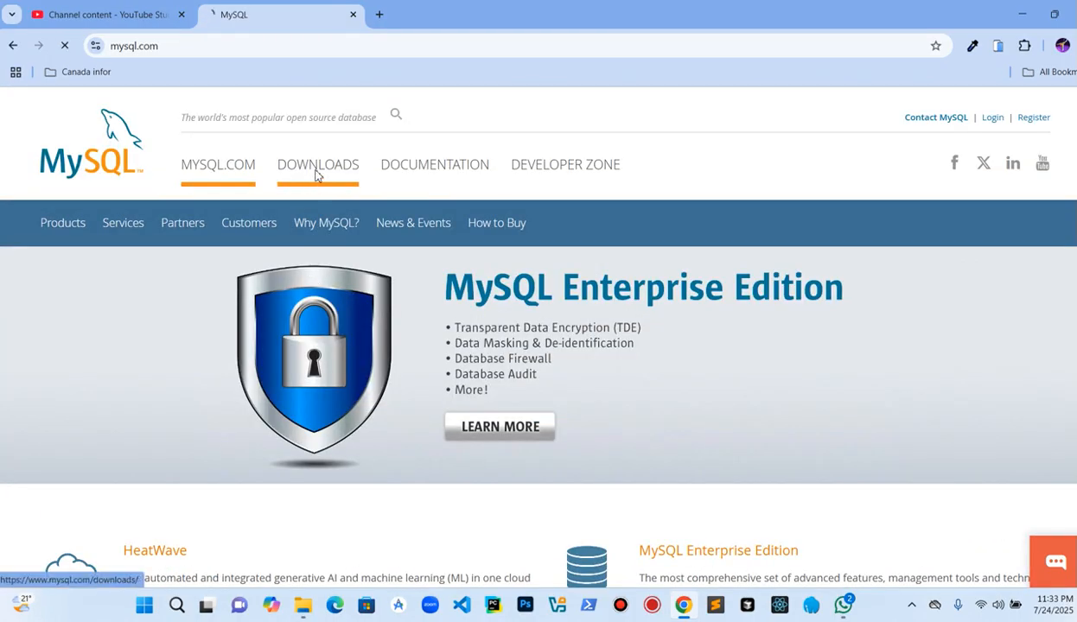
Step: Open the MySQL Community (GPL) Downloads page
scroll(298, 312, down, 2)
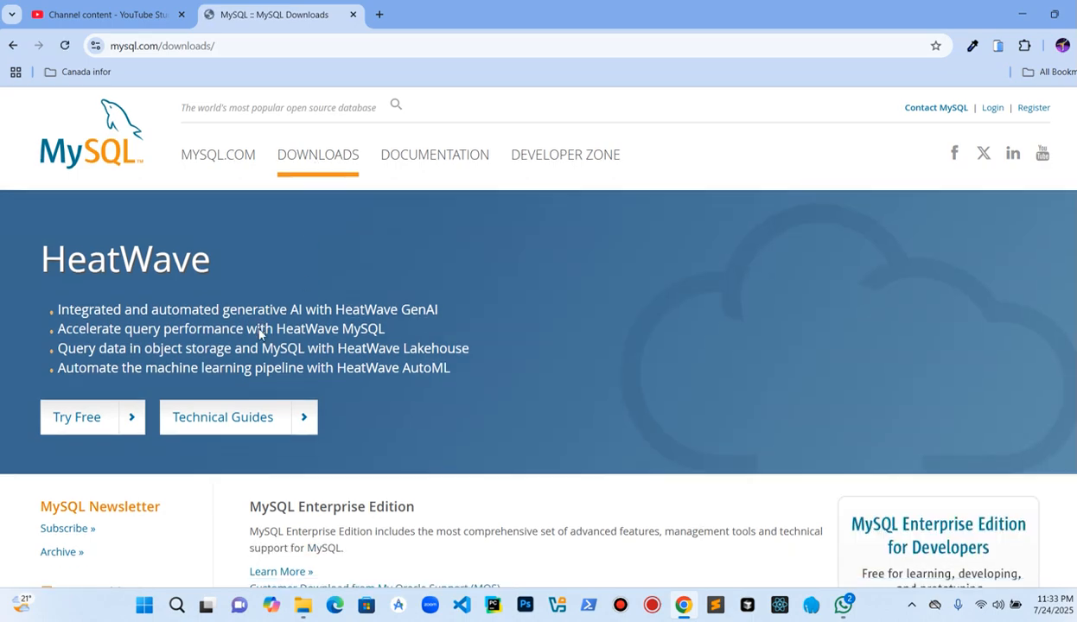
scroll(261, 331, down, 2)
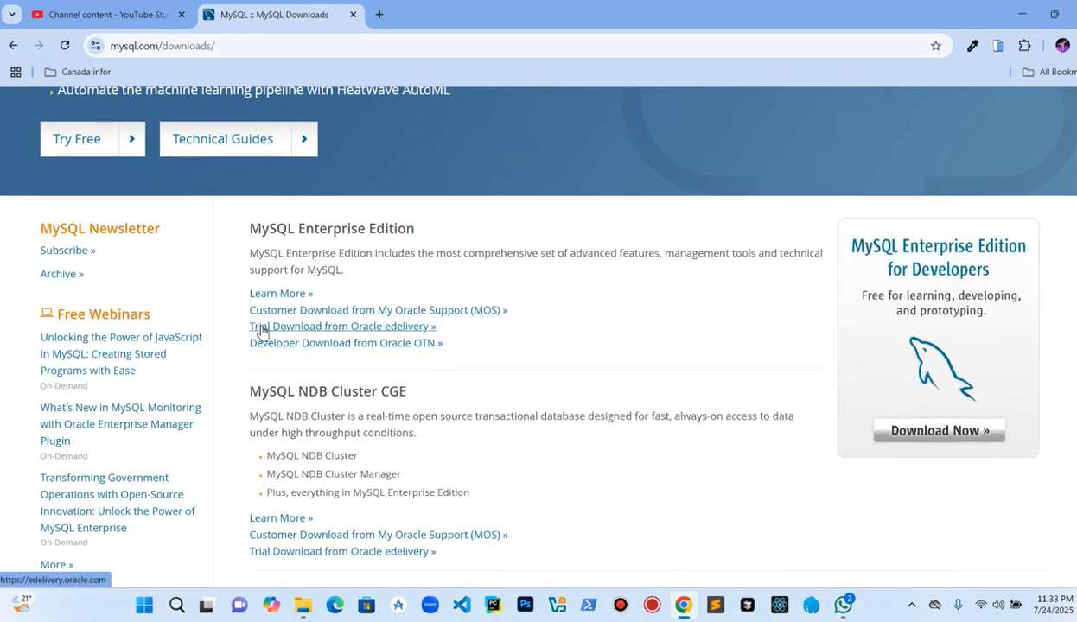
scroll(263, 331, down, 3)
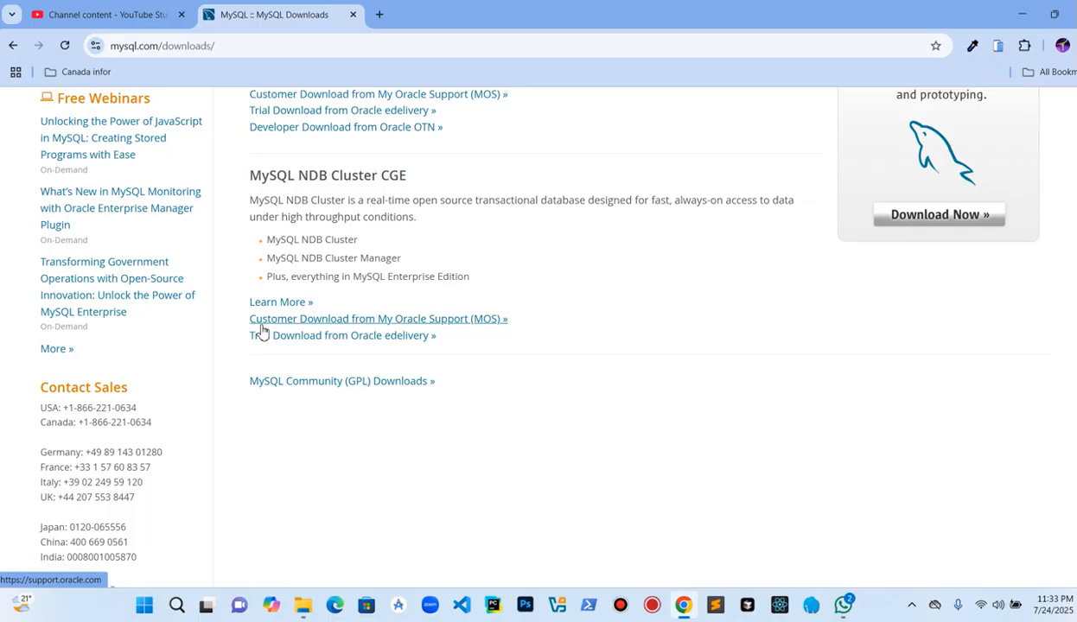
scroll(262, 331, down, 2)
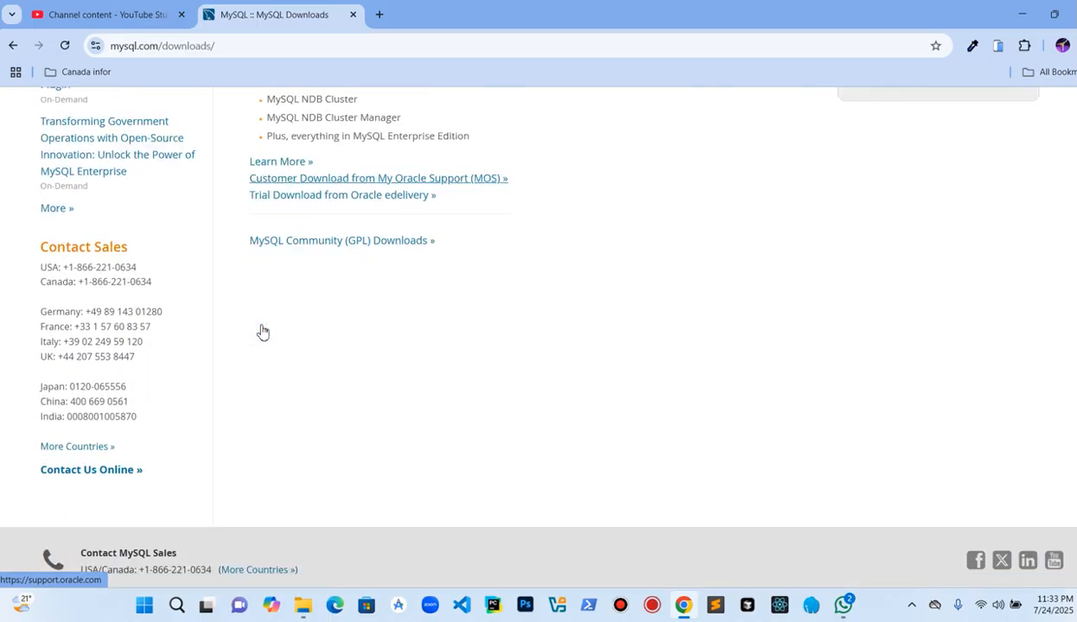
click(343, 242)
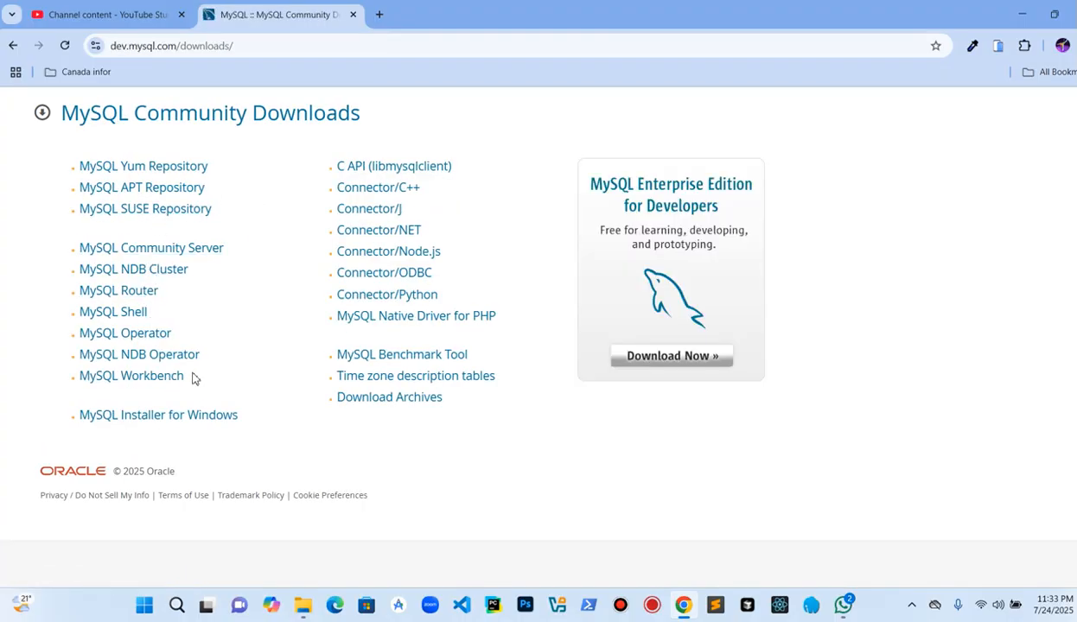
Step: Open MySQL Installer for Windows and download the 2.1M web installer for version 8.0.43
click(170, 418)
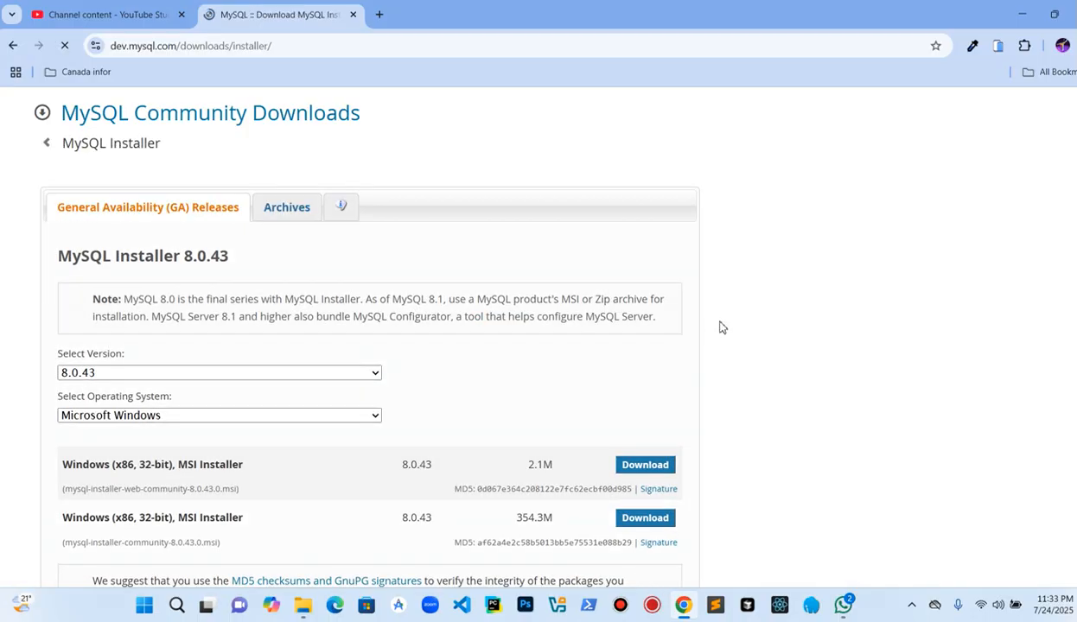
scroll(386, 330, down, 3)
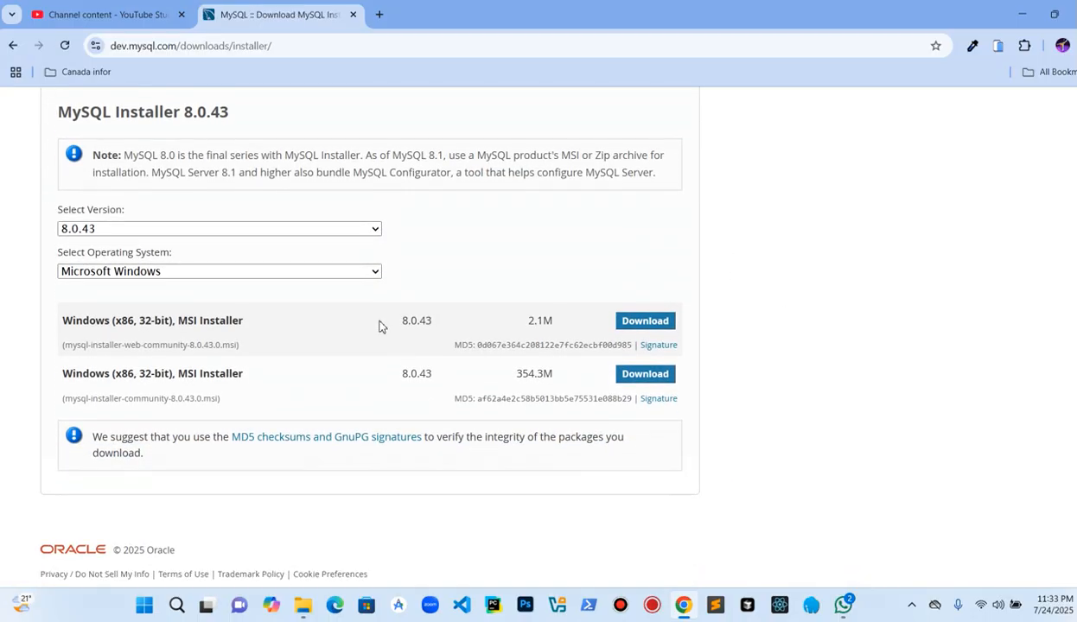
click(636, 324)
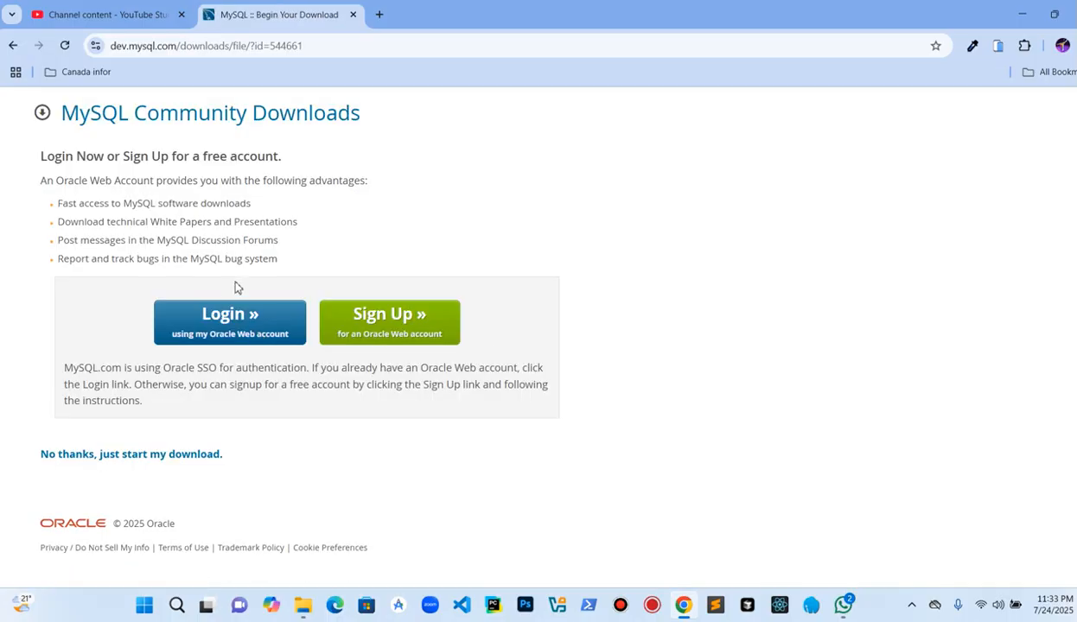
scroll(230, 180, down, 1)
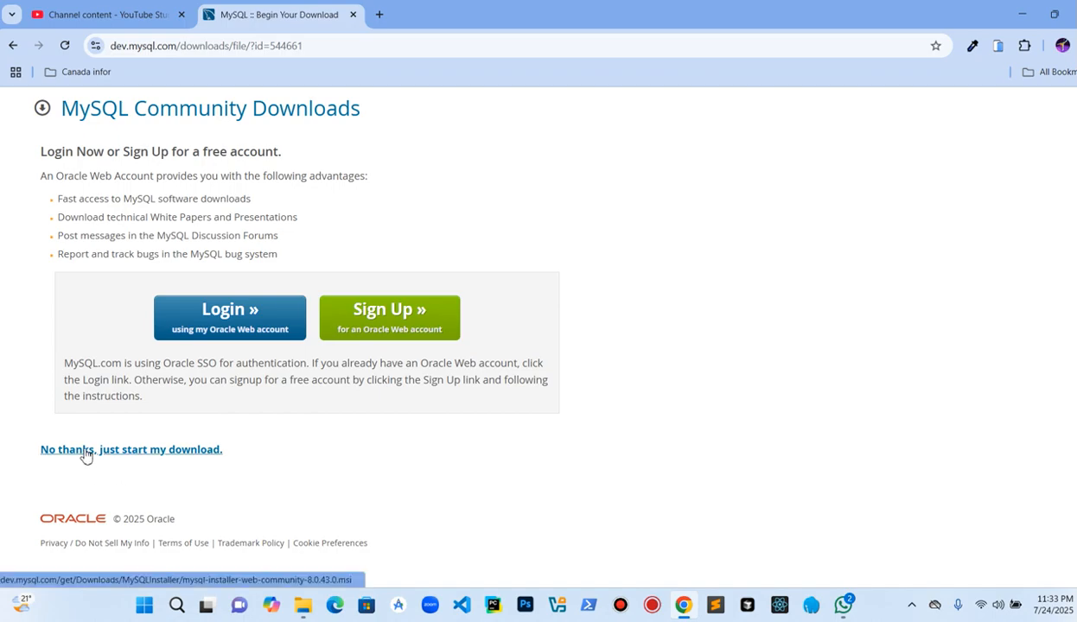
click(170, 451)
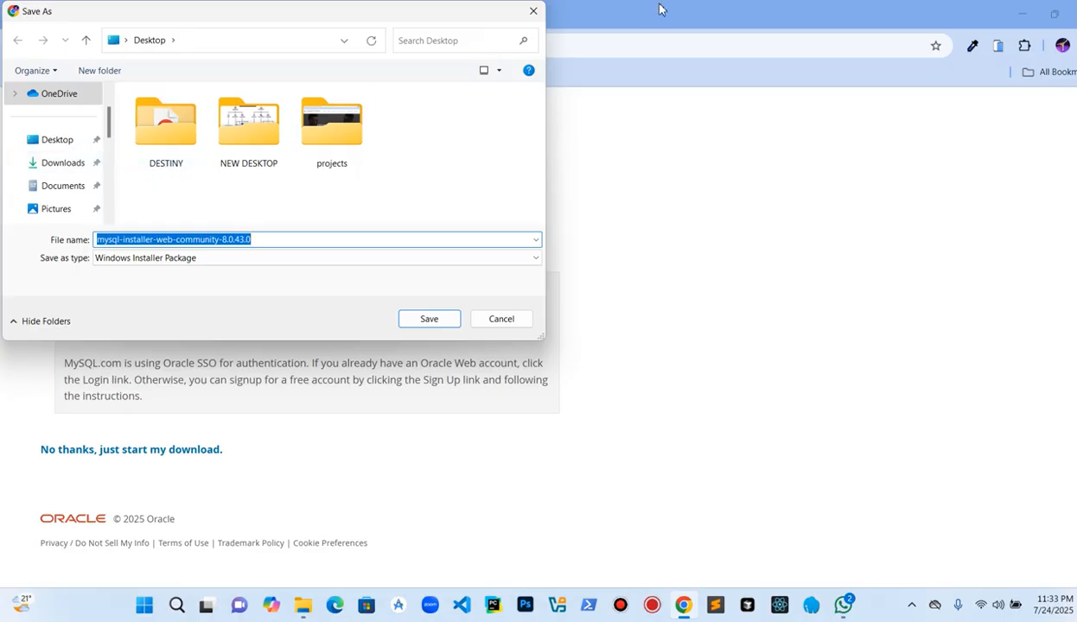
click(533, 13)
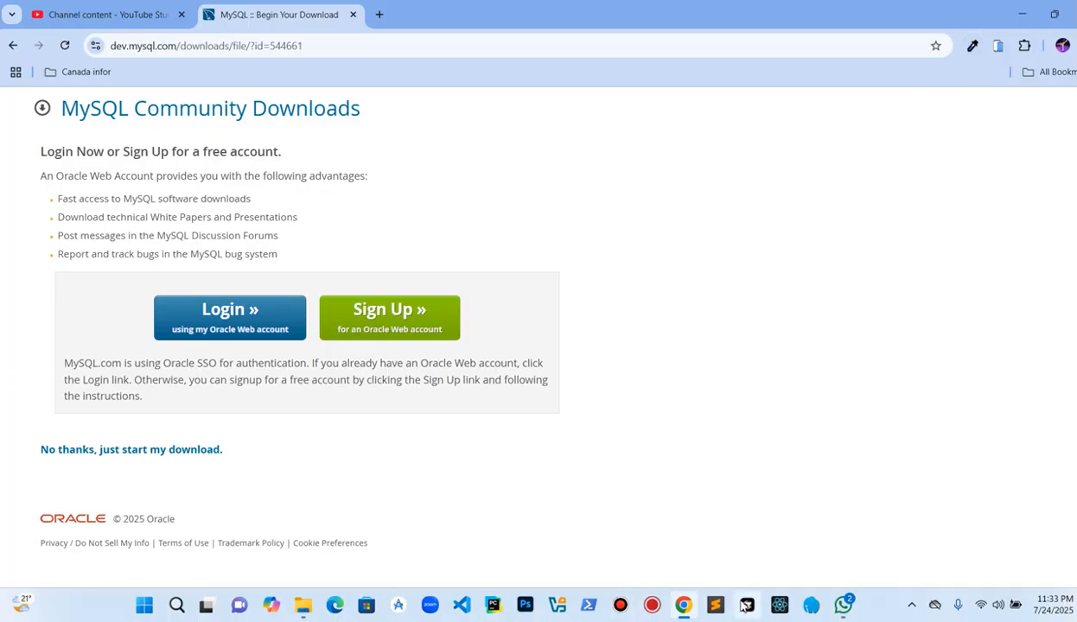
Step: Switch to the Downloads folder in File Explorer and set its view to Large icons
mouse_move(302, 600)
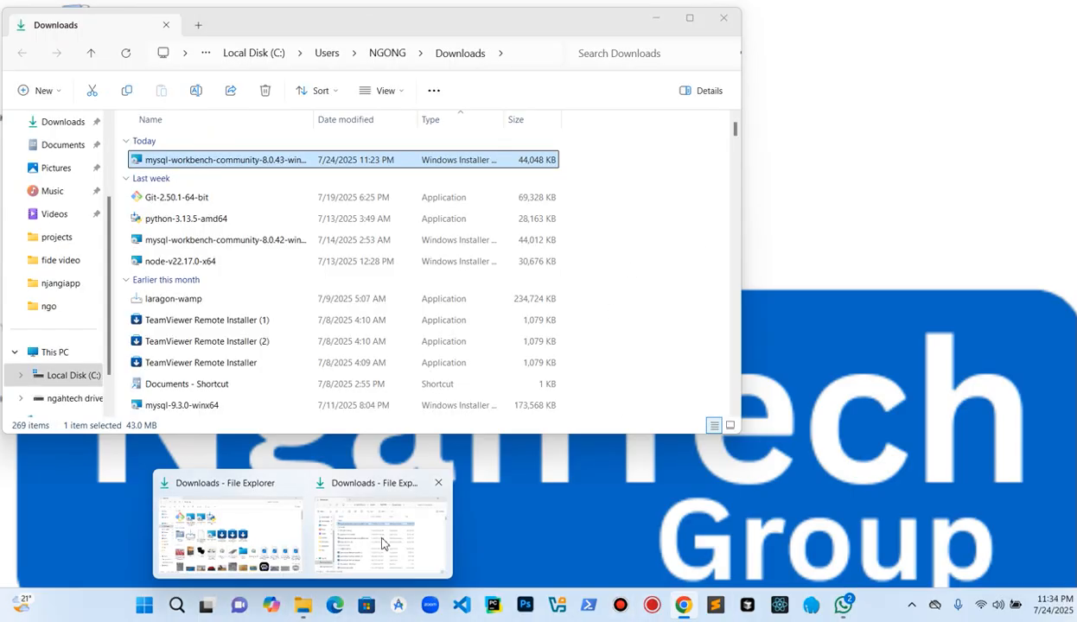
click(383, 543)
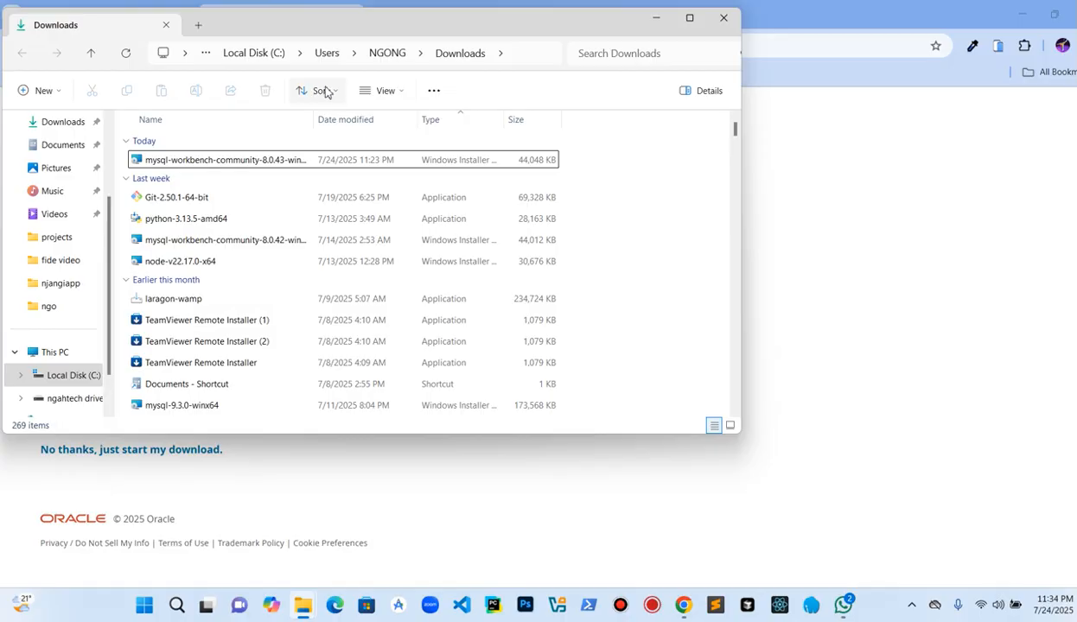
click(400, 94)
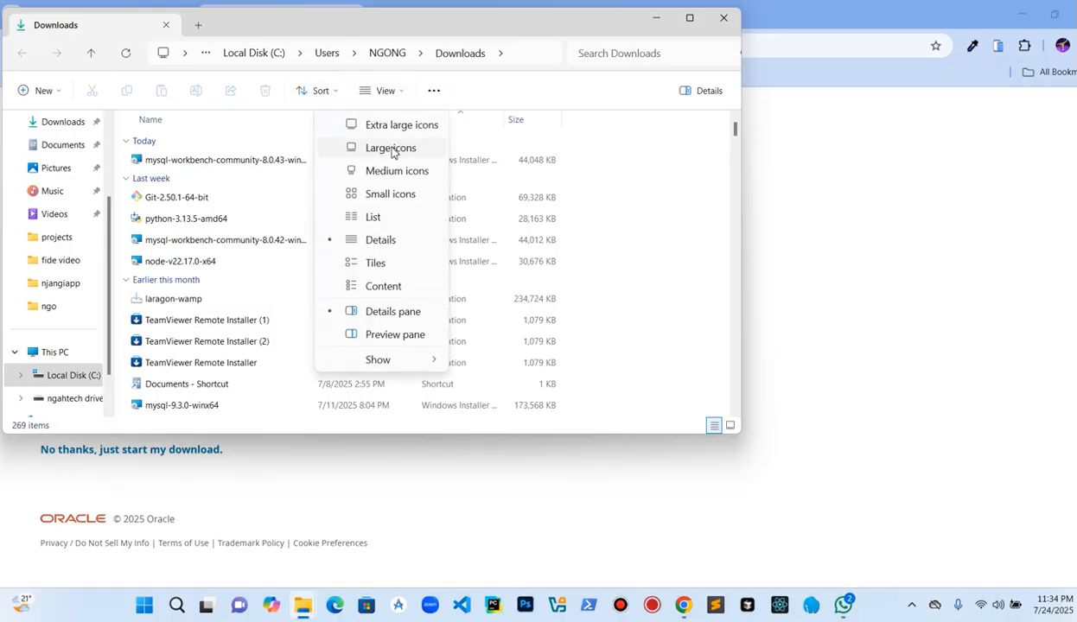
click(391, 149)
Step: Browse the Downloads folder for the MySQL Workbench installer files
scroll(363, 293, down, 3)
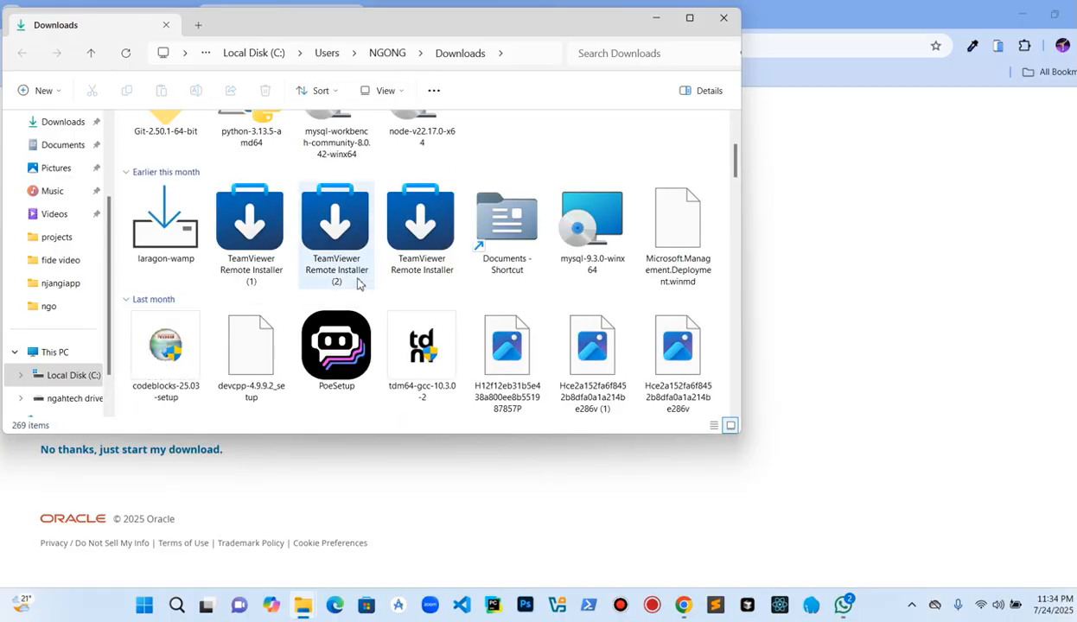
scroll(320, 200, up, 3)
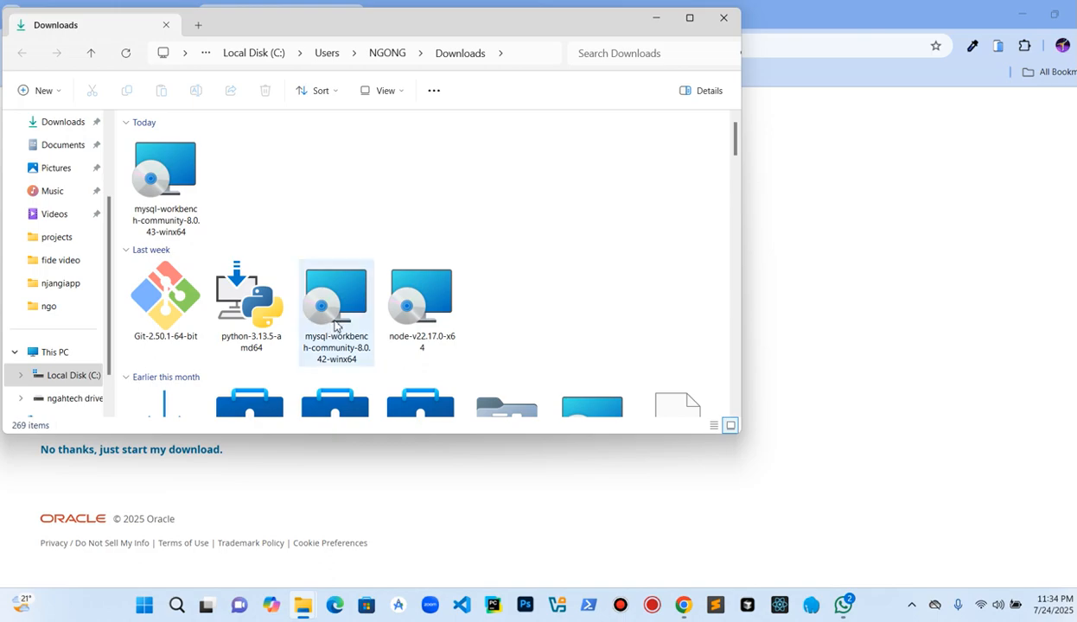
scroll(335, 324, down, 5)
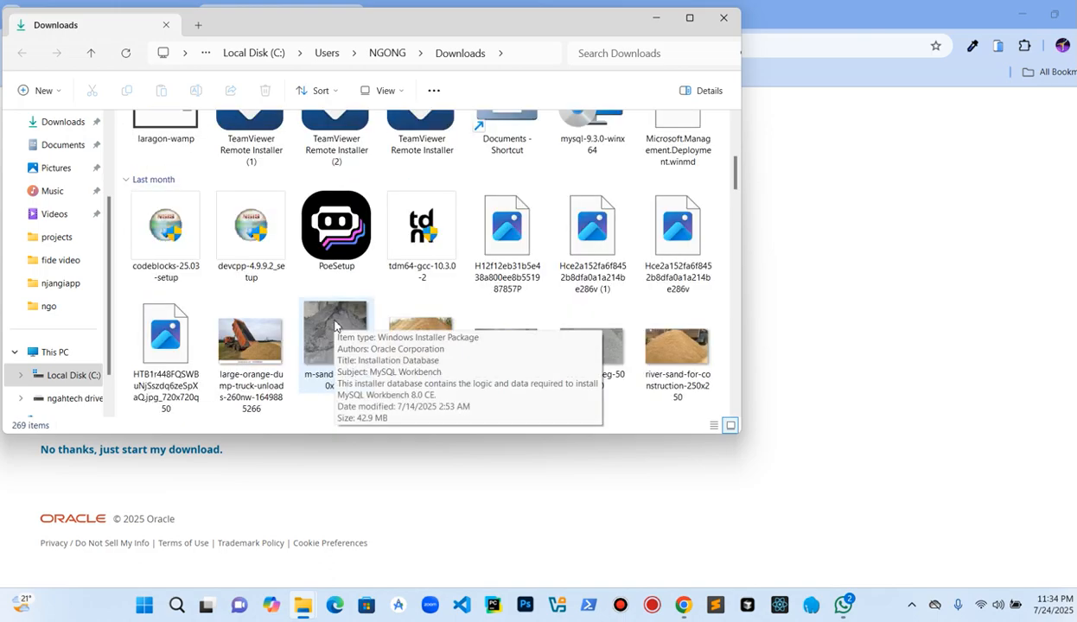
click(413, 230)
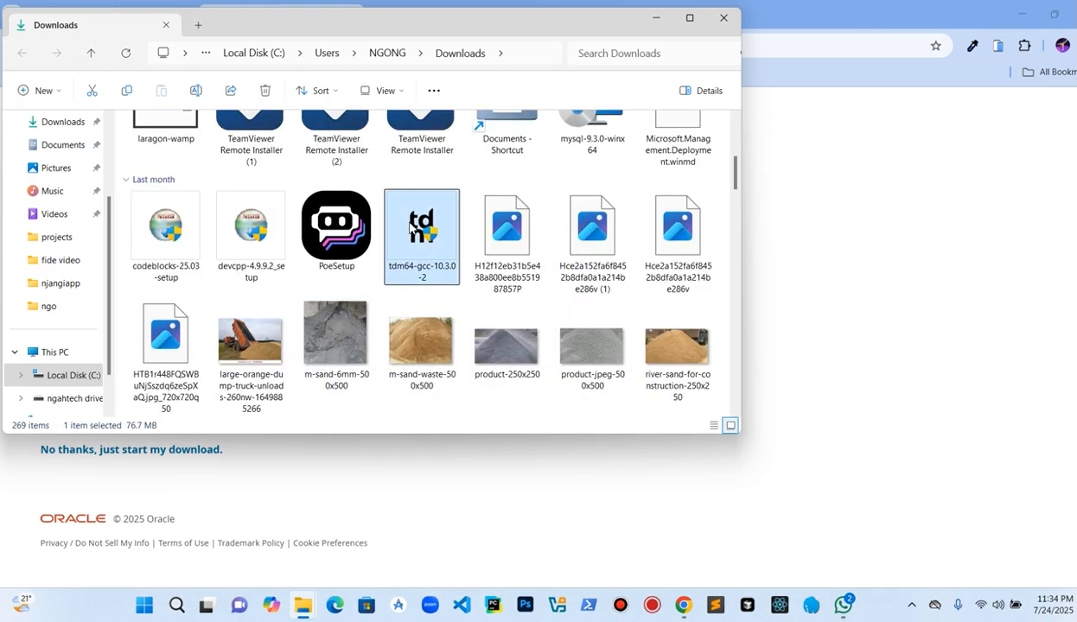
key(m)
key(m)
key(m)
key(m)
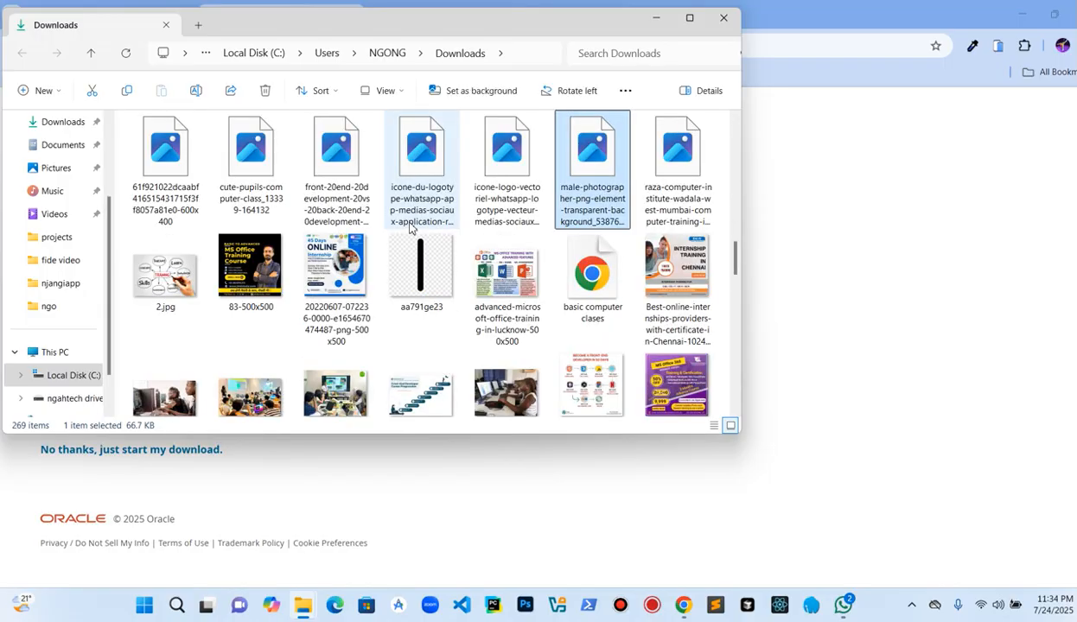
key(m)
key(m)
key(m)
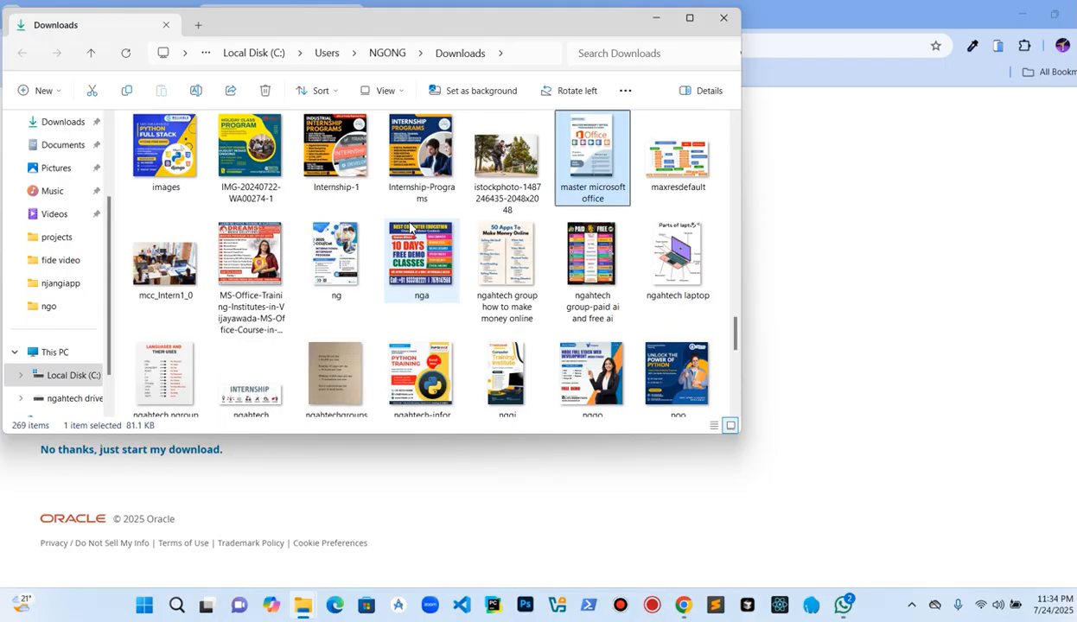
key(m)
scroll(402, 223, up, 20)
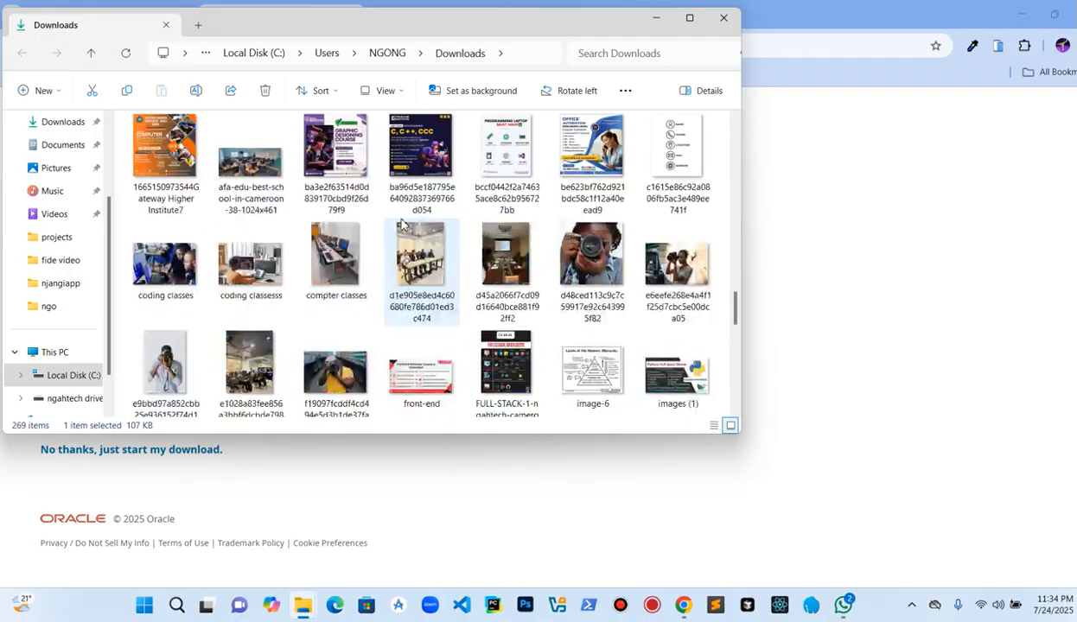
scroll(402, 224, up, 10)
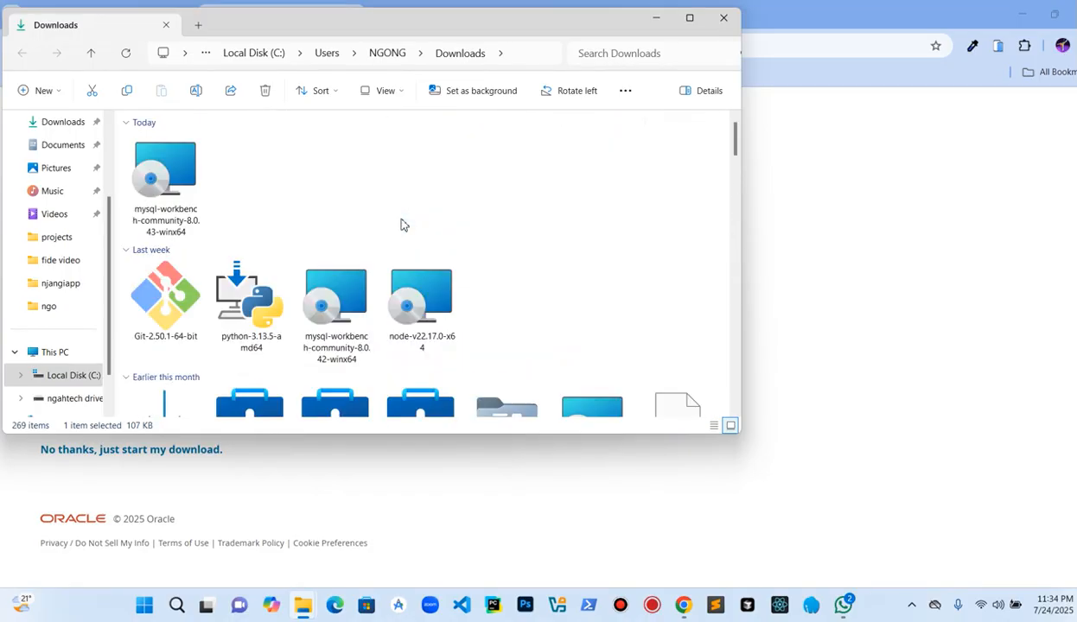
Step: Try to run the MySQL Workbench 8.0.42 installer, then close its setup wizard
double_click(342, 306)
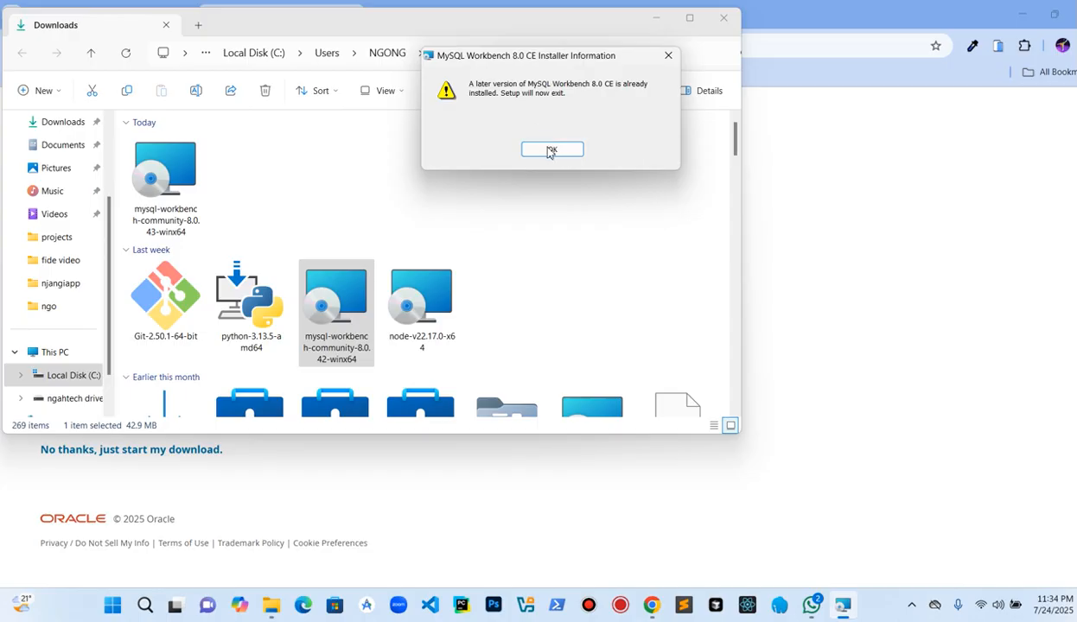
click(552, 151)
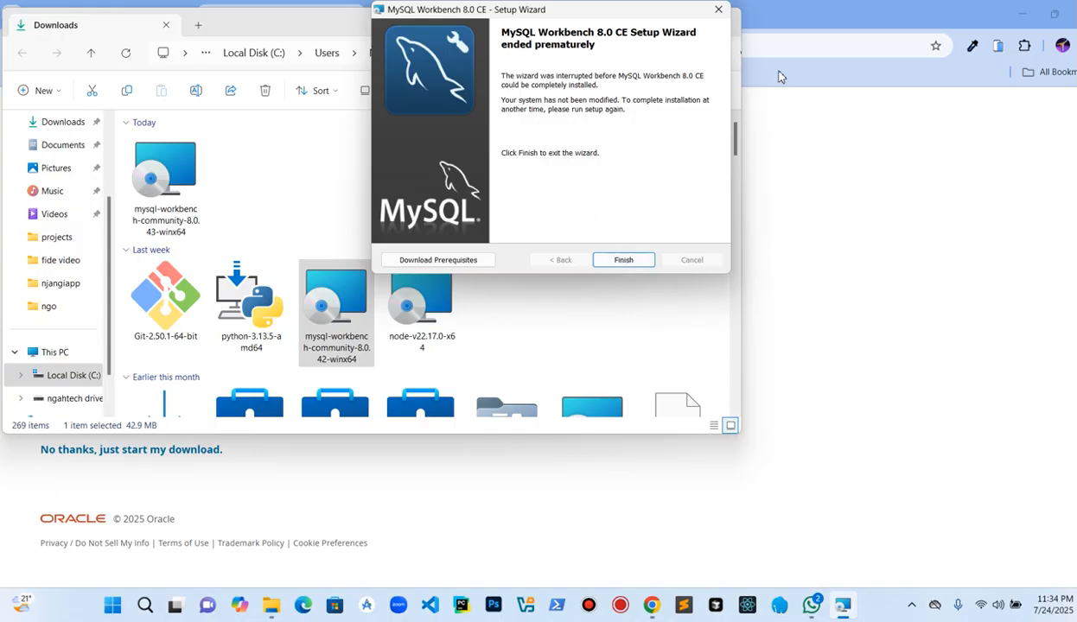
click(718, 10)
Step: Run the MySQL Workbench 8.0.43 installer, step through Modify to the ready page, then cancel the setup
click(165, 181)
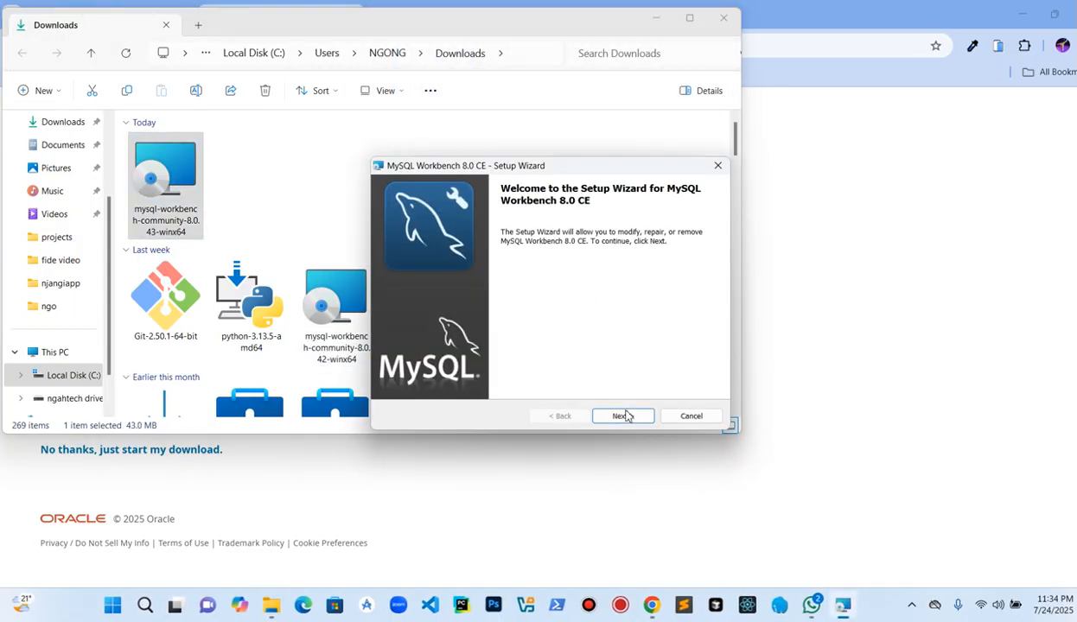
click(624, 417)
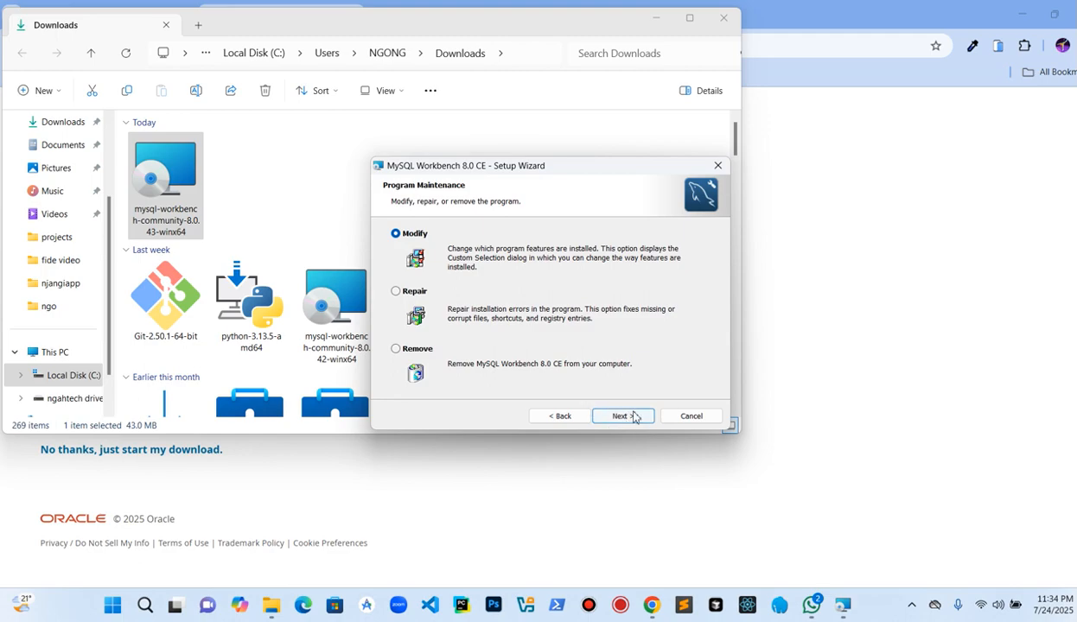
click(626, 420)
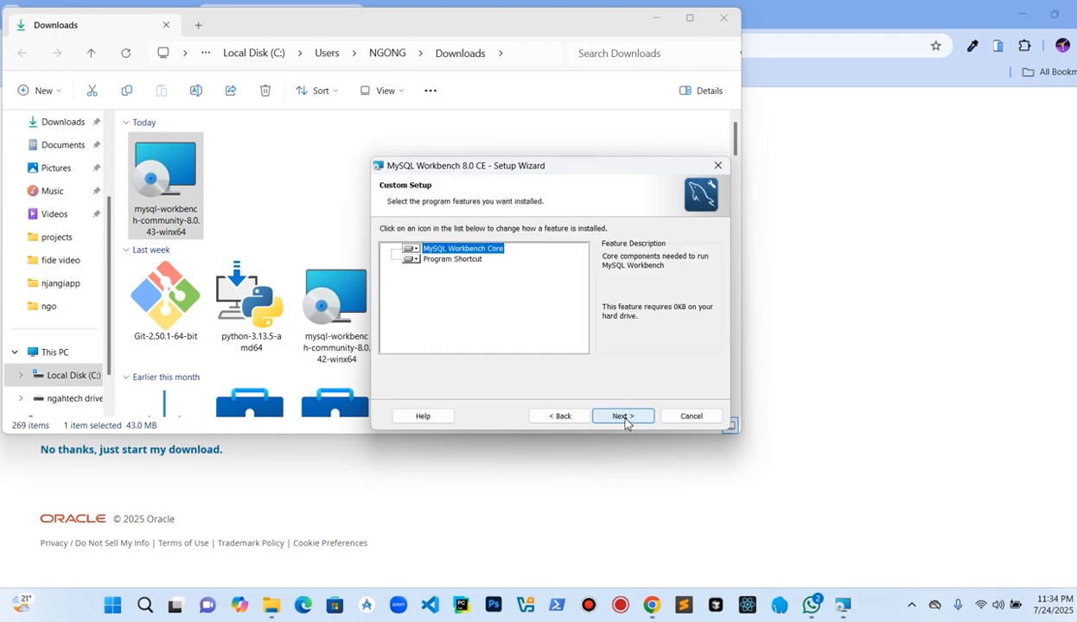
click(623, 416)
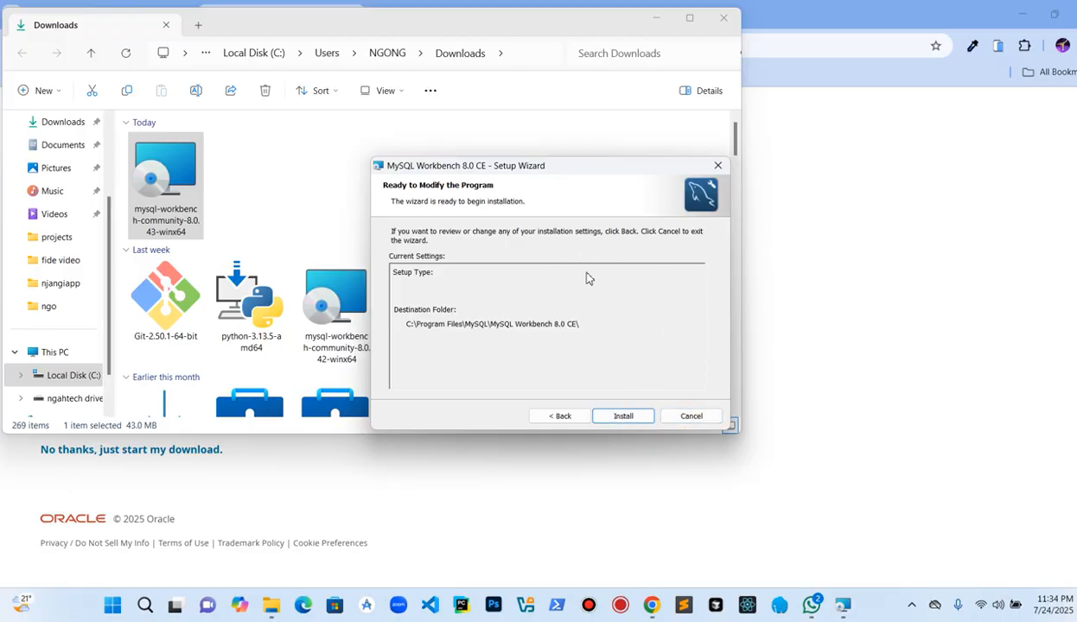
click(720, 166)
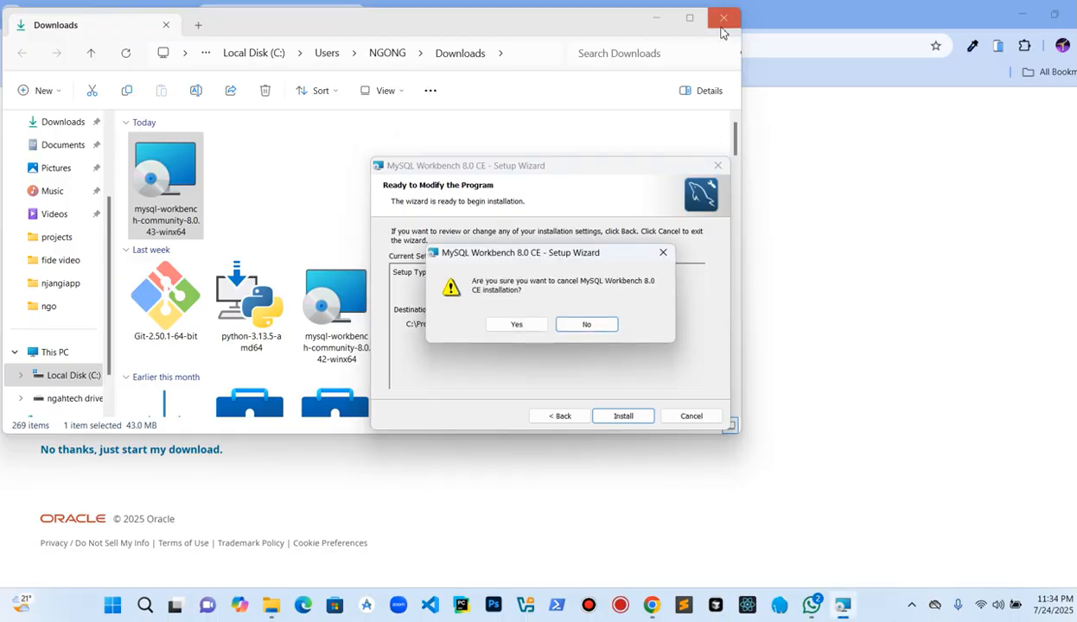
click(527, 327)
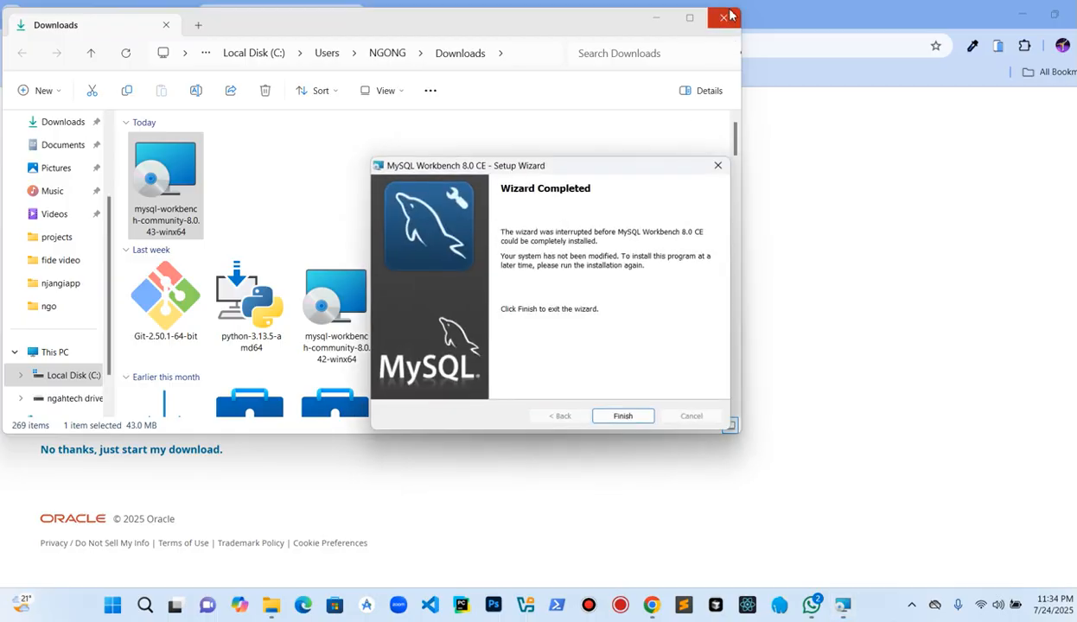
Step: Close File Explorer and the setup wizard, and open the Start menu
click(723, 18)
click(619, 418)
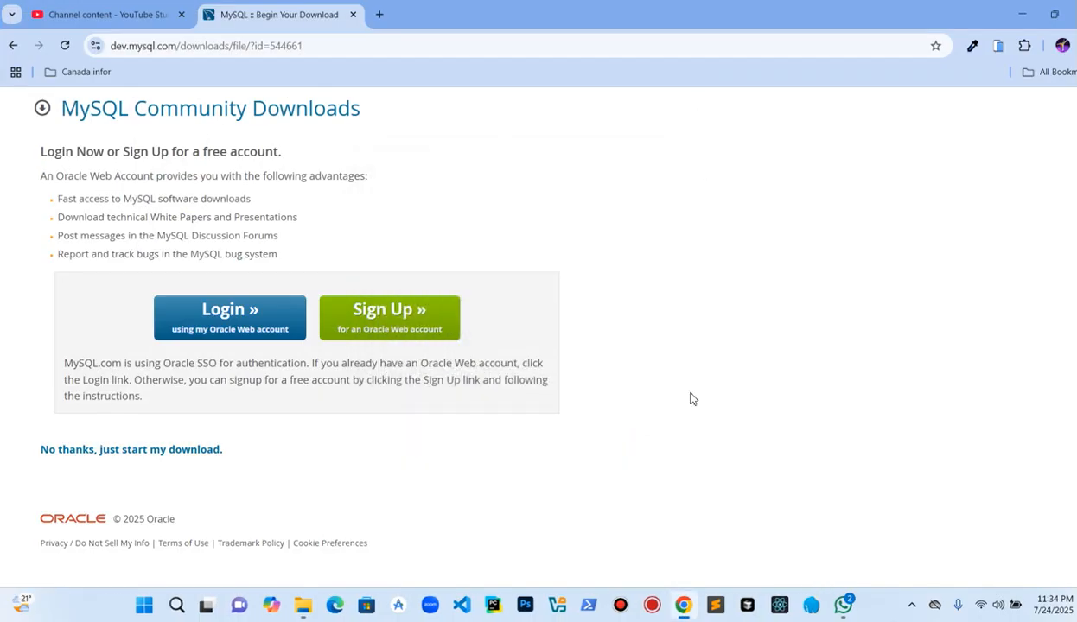
key(super)
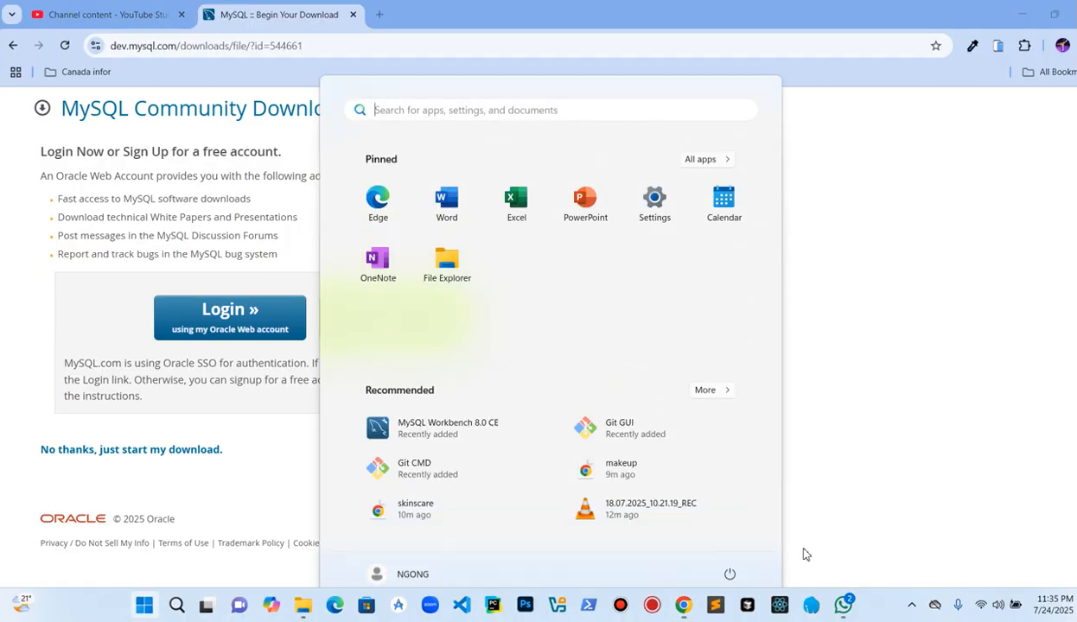
Step: Launch the MySQL 9.3 Command Line Client from the Start search, log in with the root password, then close it
text(mysql)
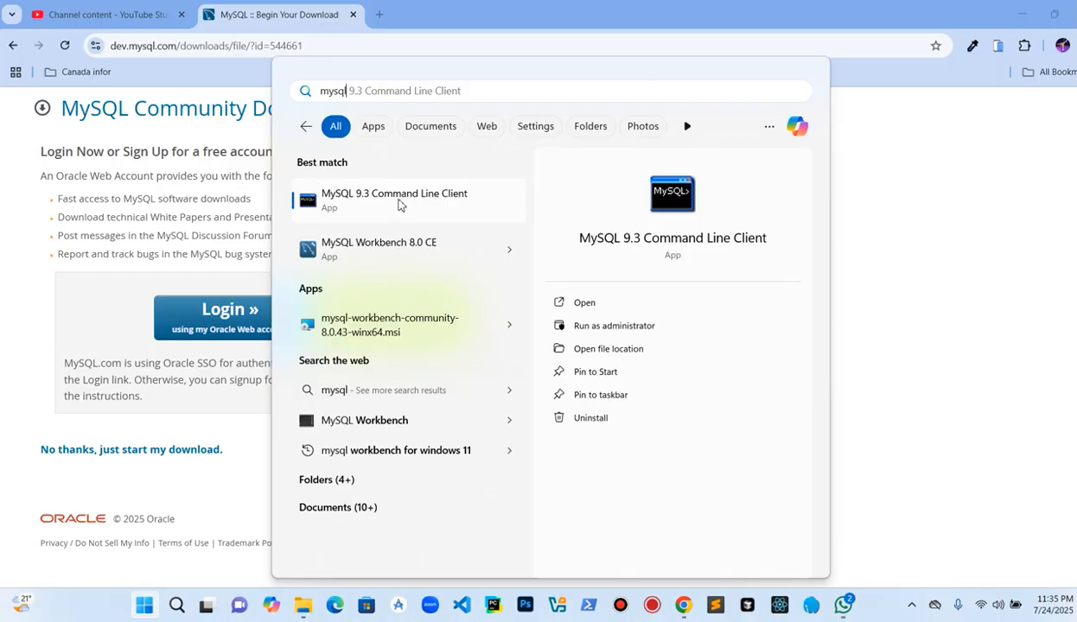
click(406, 205)
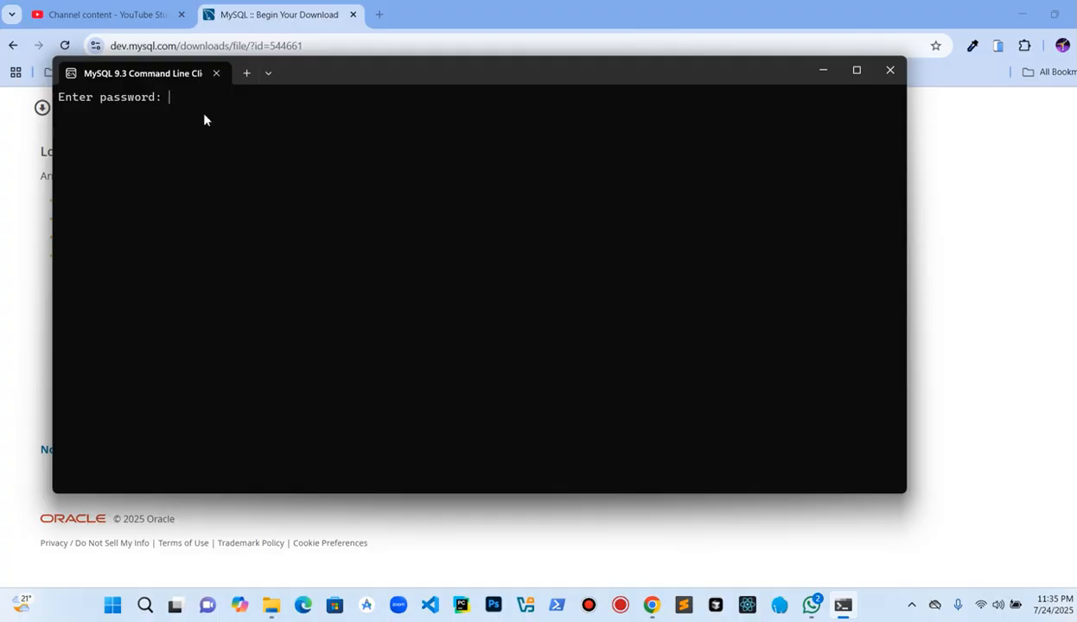
text(********)
key(Return)
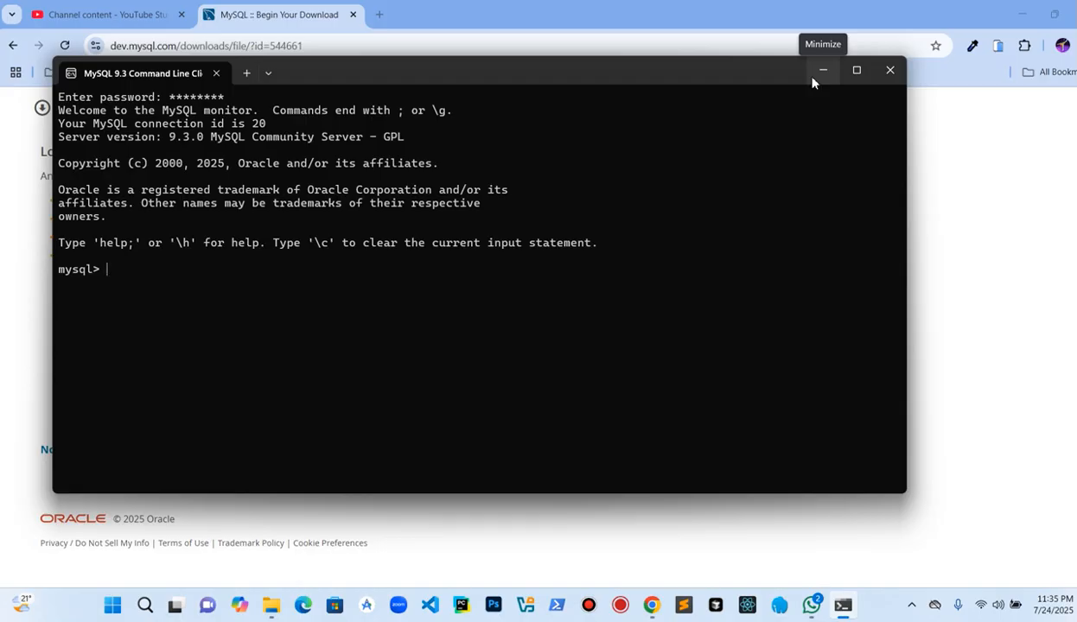
click(888, 75)
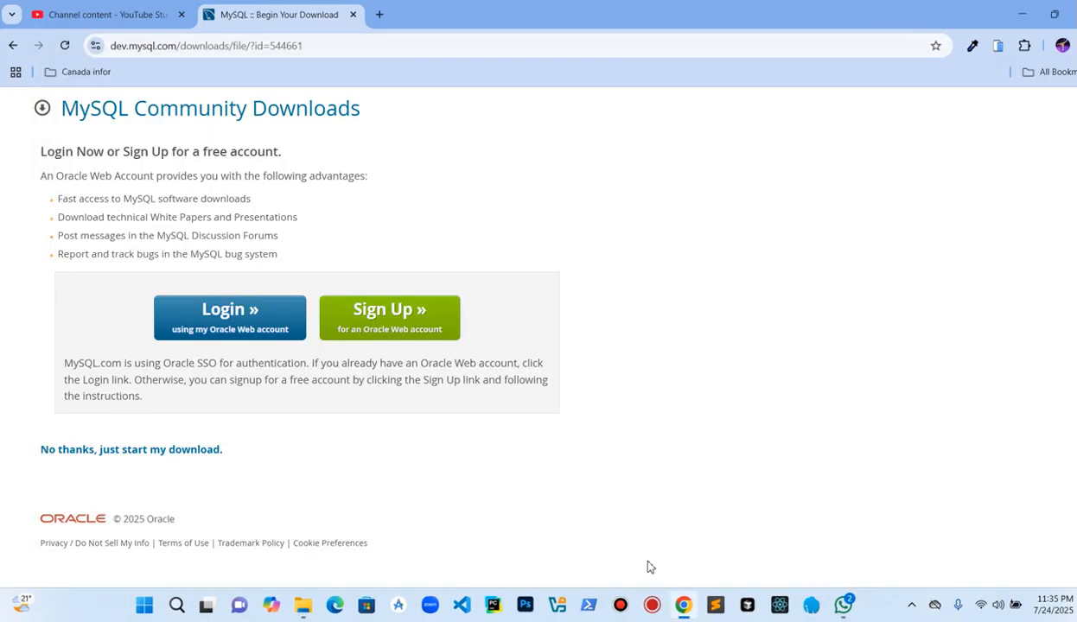
Step: Open Command Prompt, log in with mysql -u root -p and the root password, then close the window
key(super)
text(cmd)
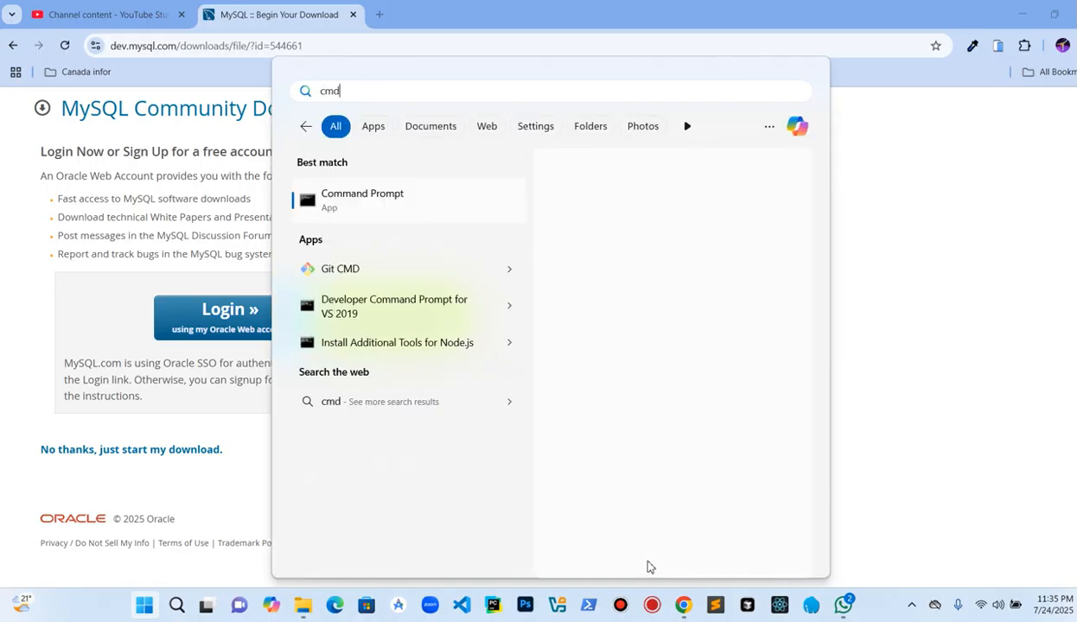
key(Return)
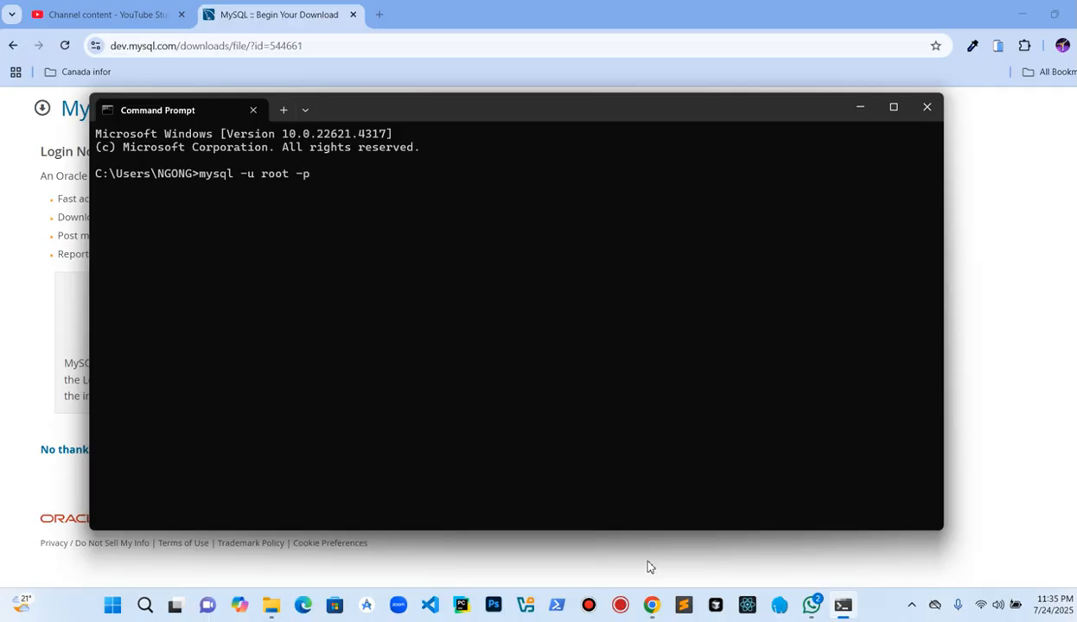
key(Return)
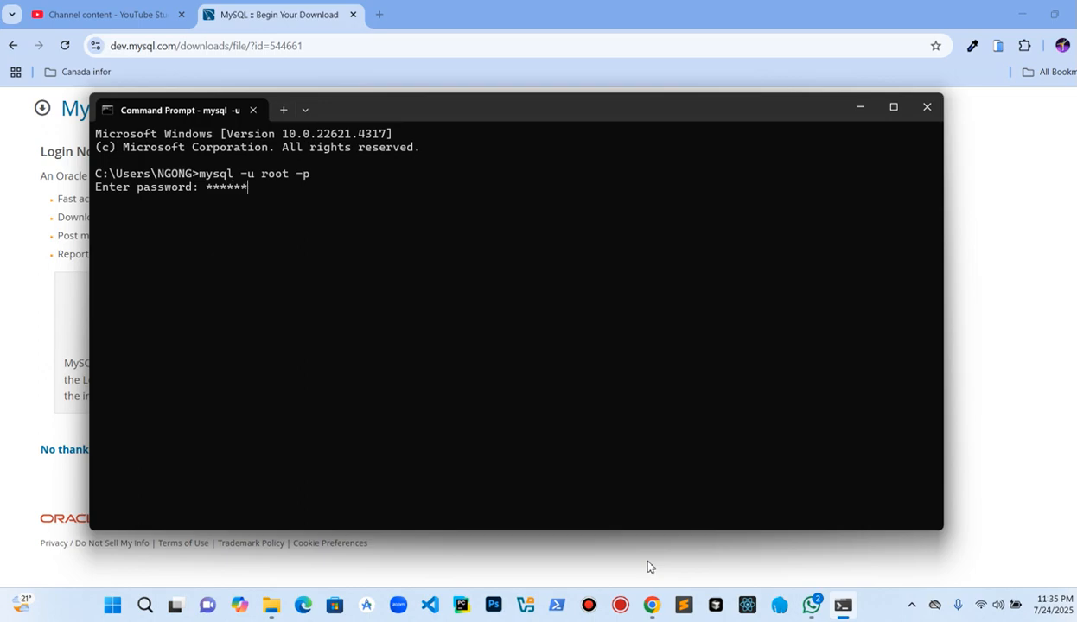
key(Return)
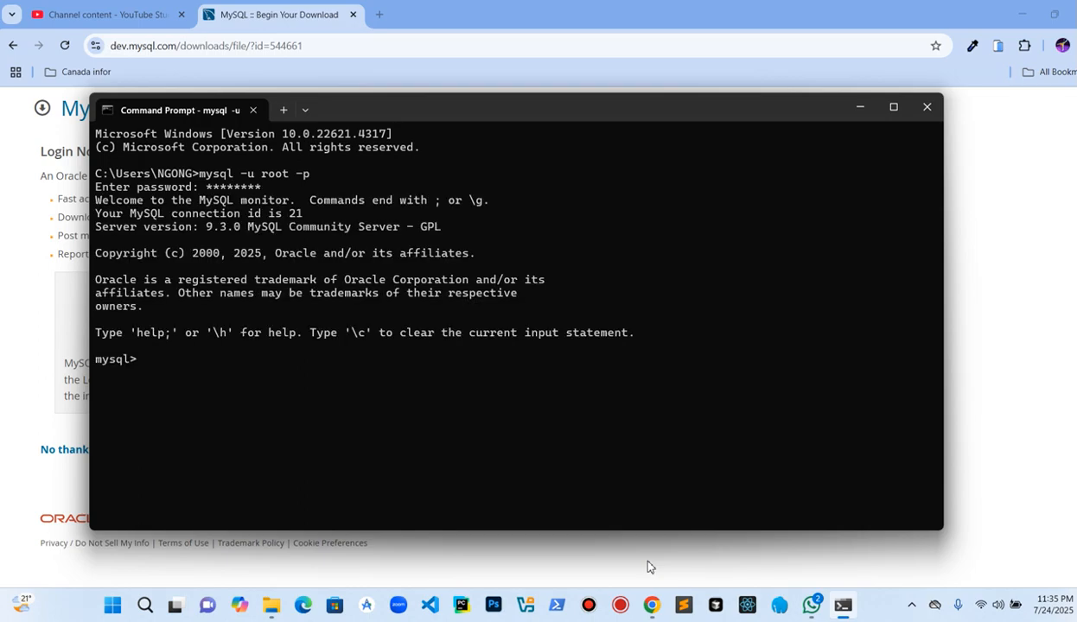
click(927, 108)
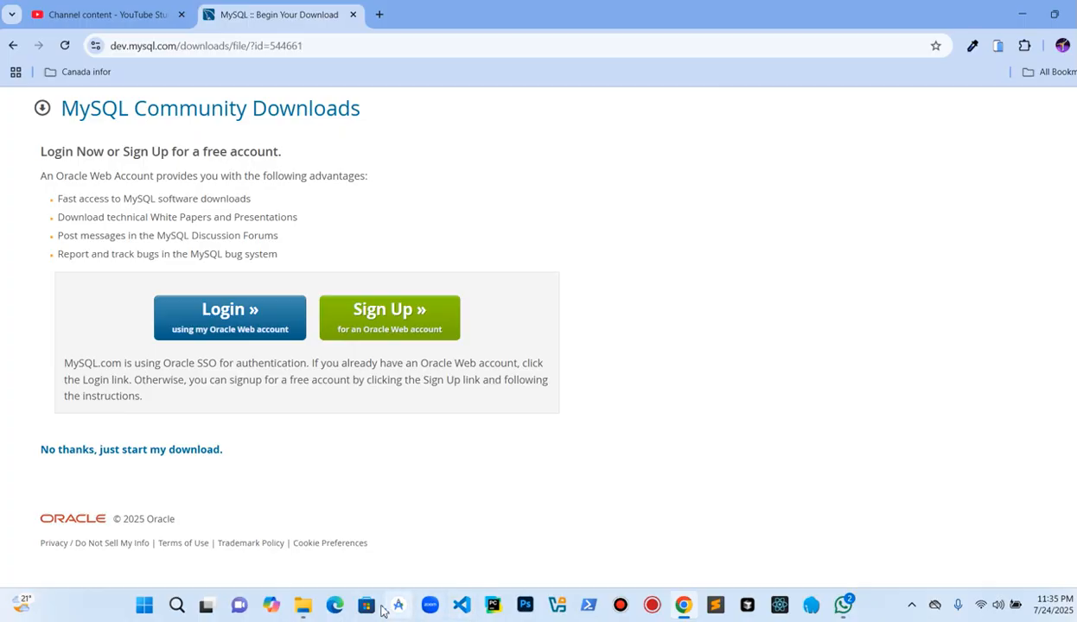
Step: Browse File Explorer to C:\Program Files\MySQL\MySQL Server 9.3\bin and select its full path in the address bar
mouse_move(299, 611)
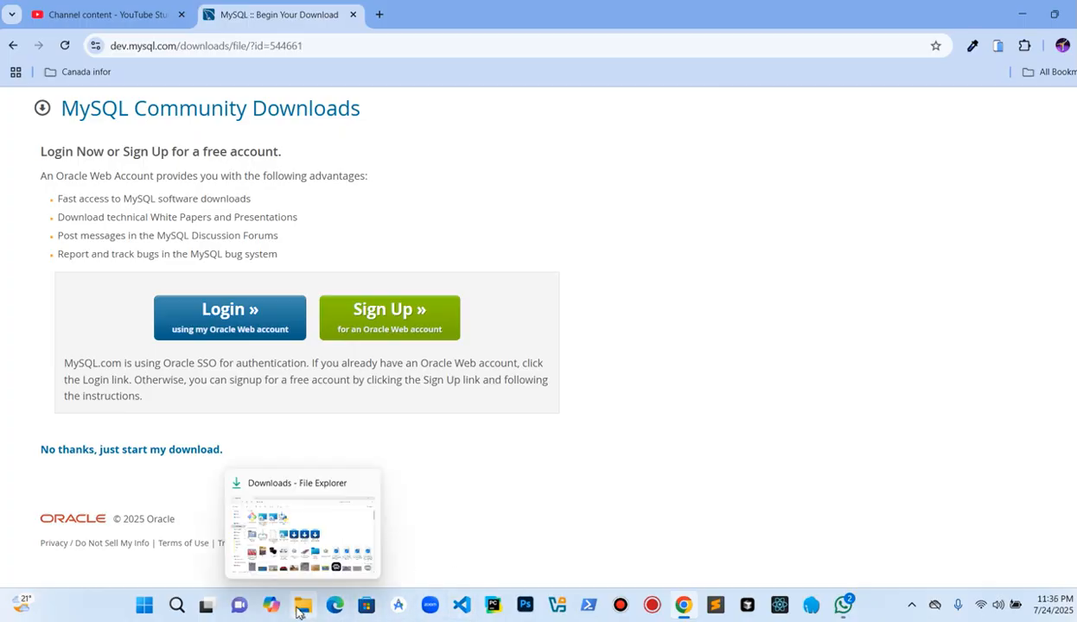
click(308, 545)
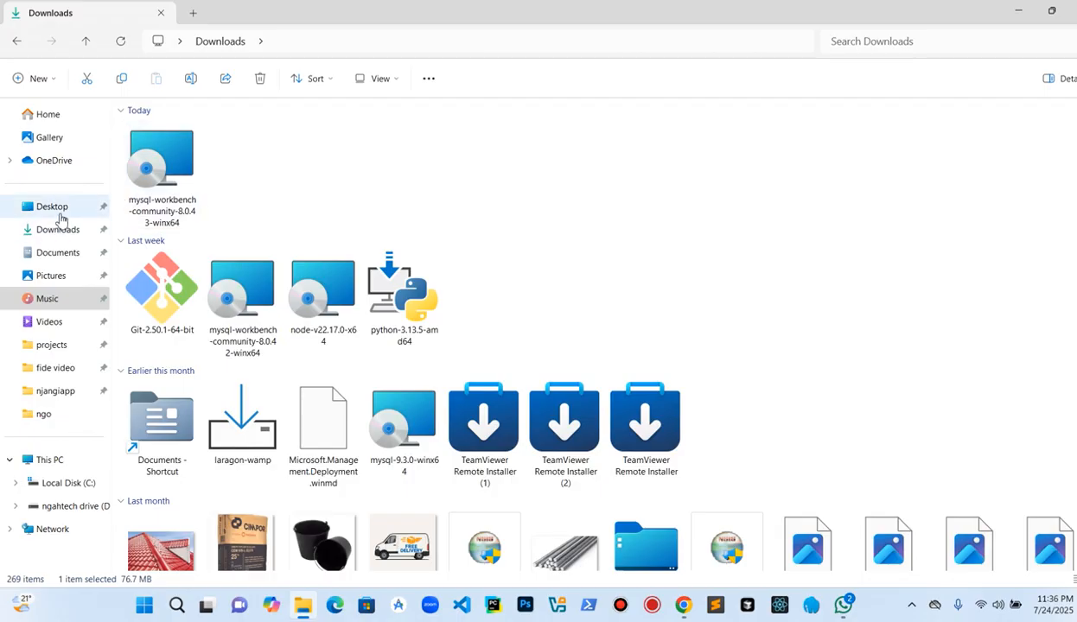
click(52, 461)
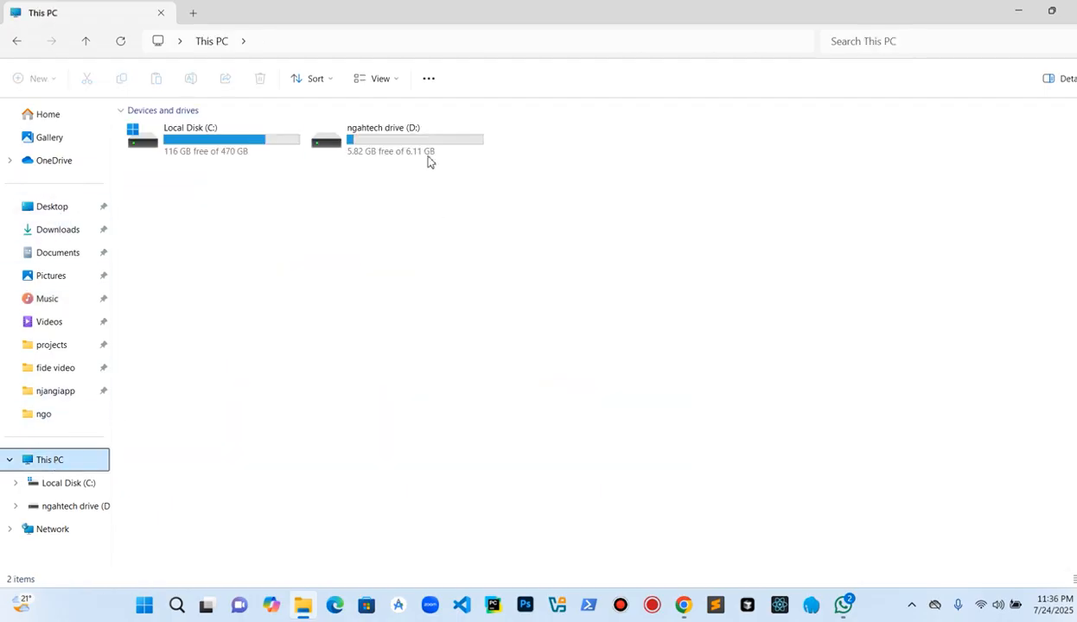
double_click(267, 152)
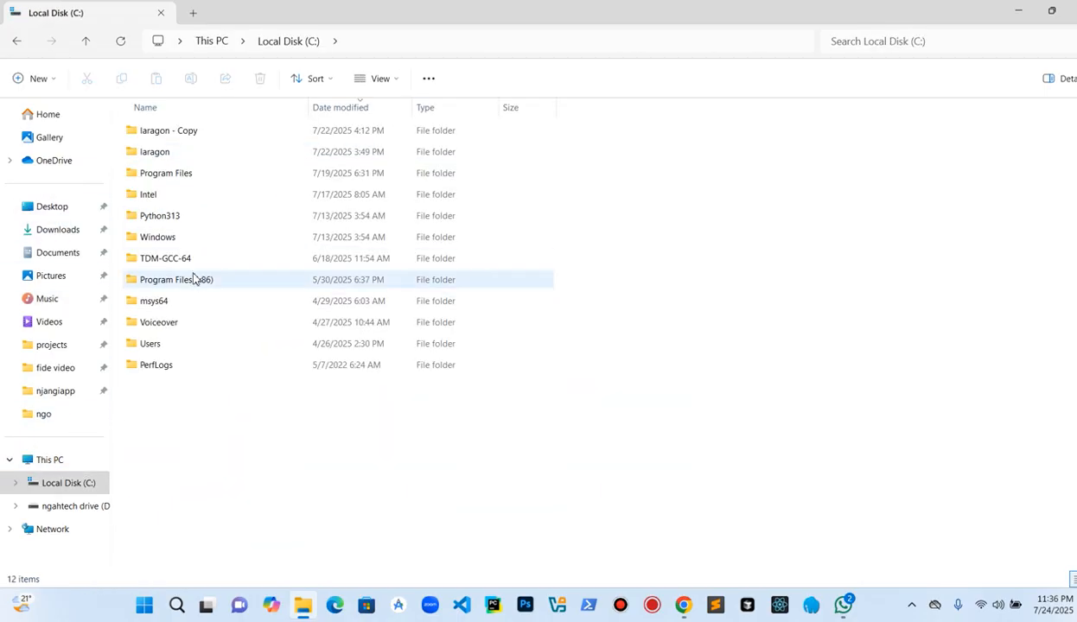
double_click(183, 177)
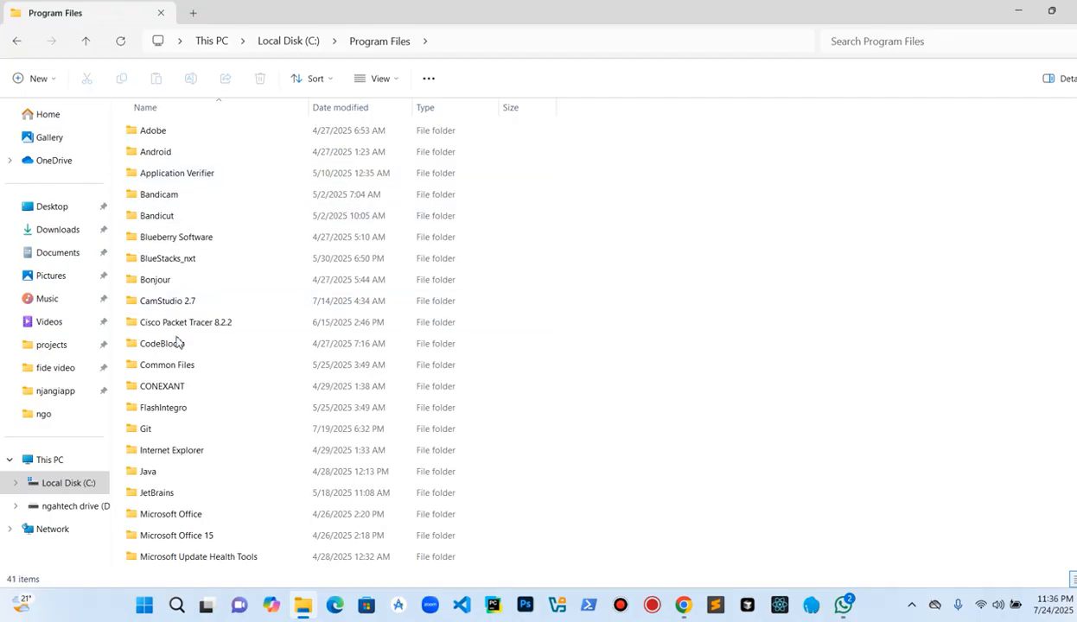
scroll(206, 341, down, 3)
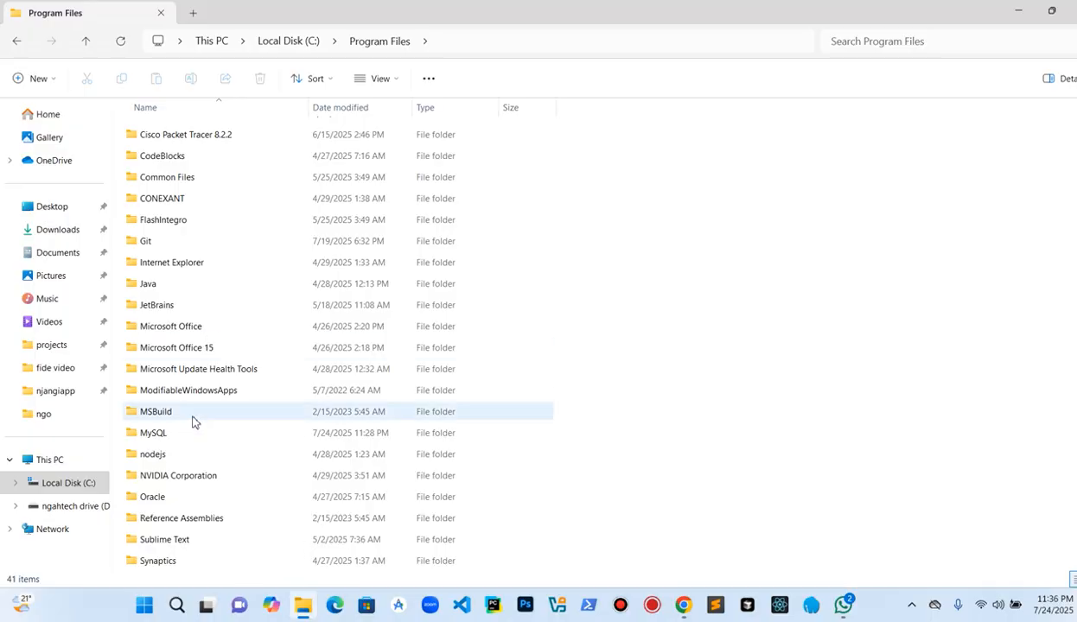
click(180, 435)
double_click(180, 435)
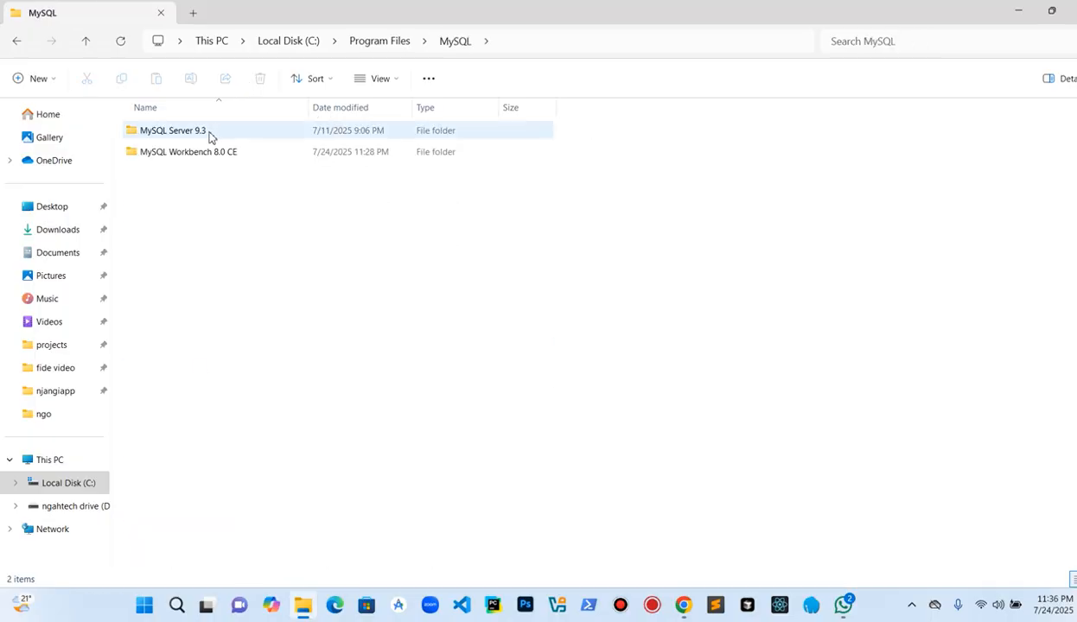
double_click(252, 135)
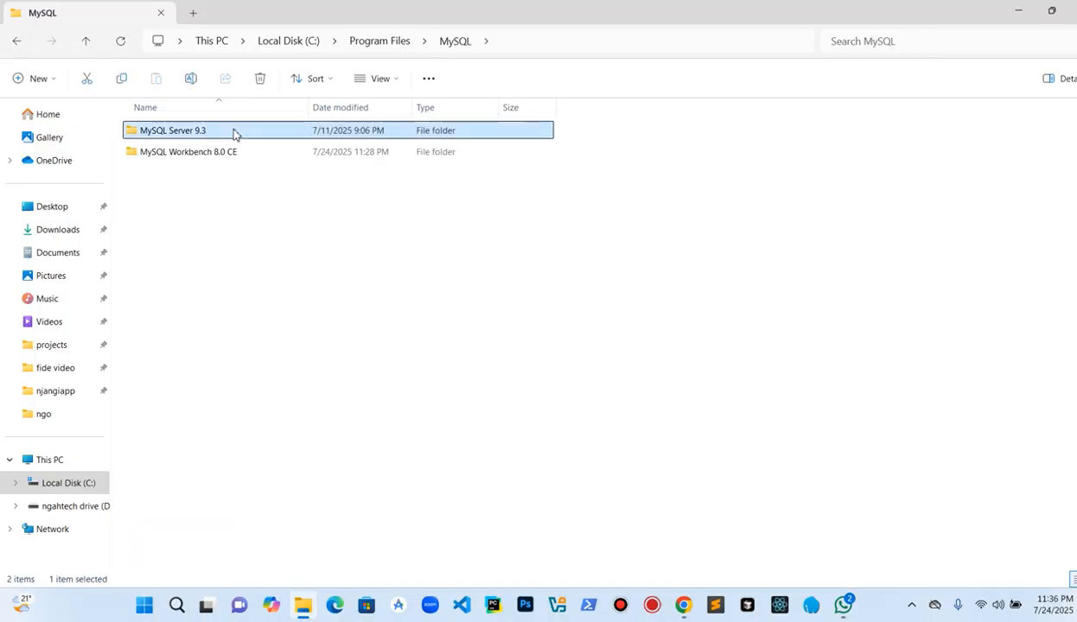
double_click(208, 137)
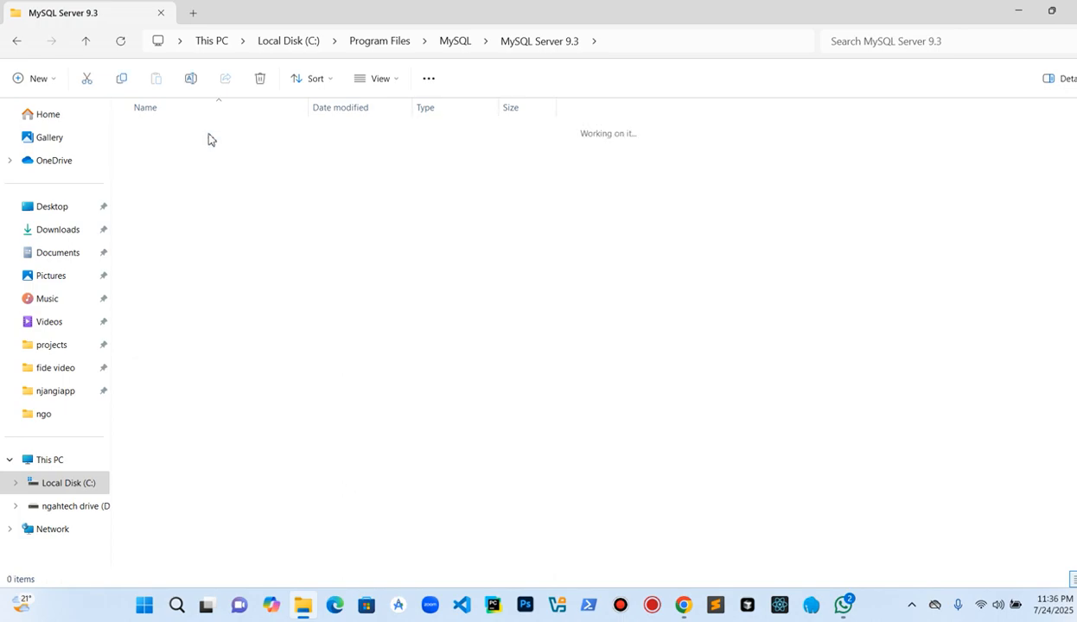
click(697, 42)
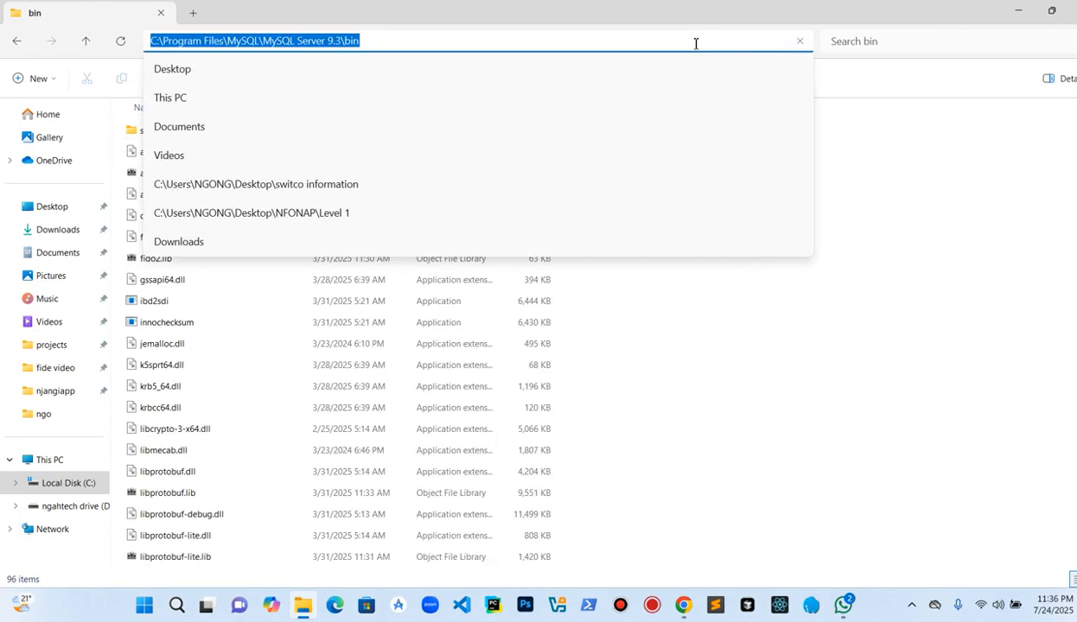
Step: Open Edit the system environment variables and inspect the user Path entries for the MySQL Server 9.3 bin folder
key(super)
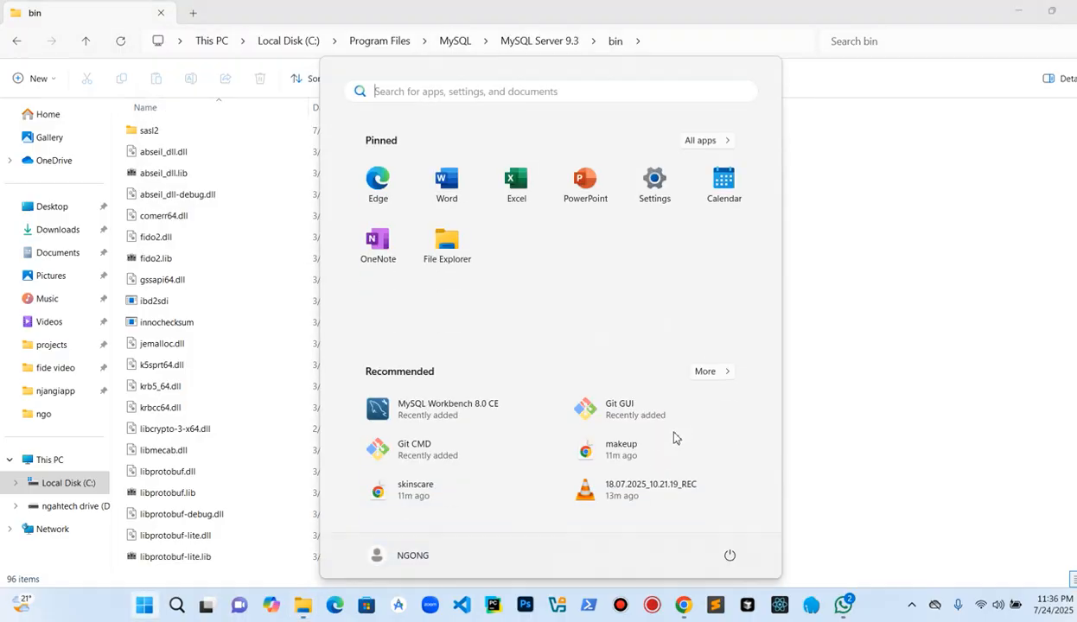
text(envi)
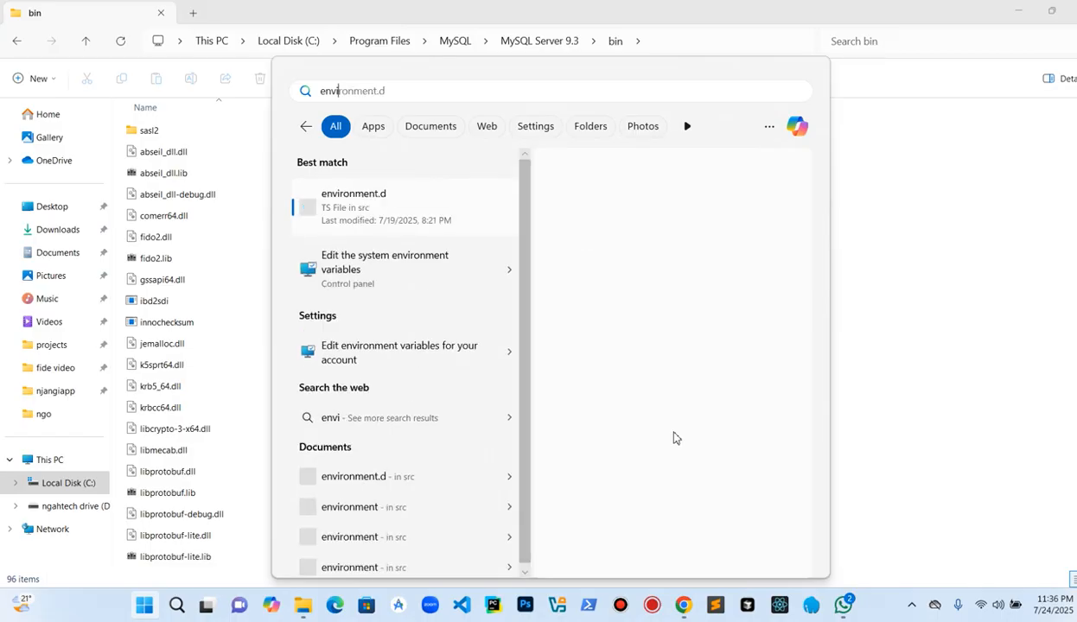
click(375, 276)
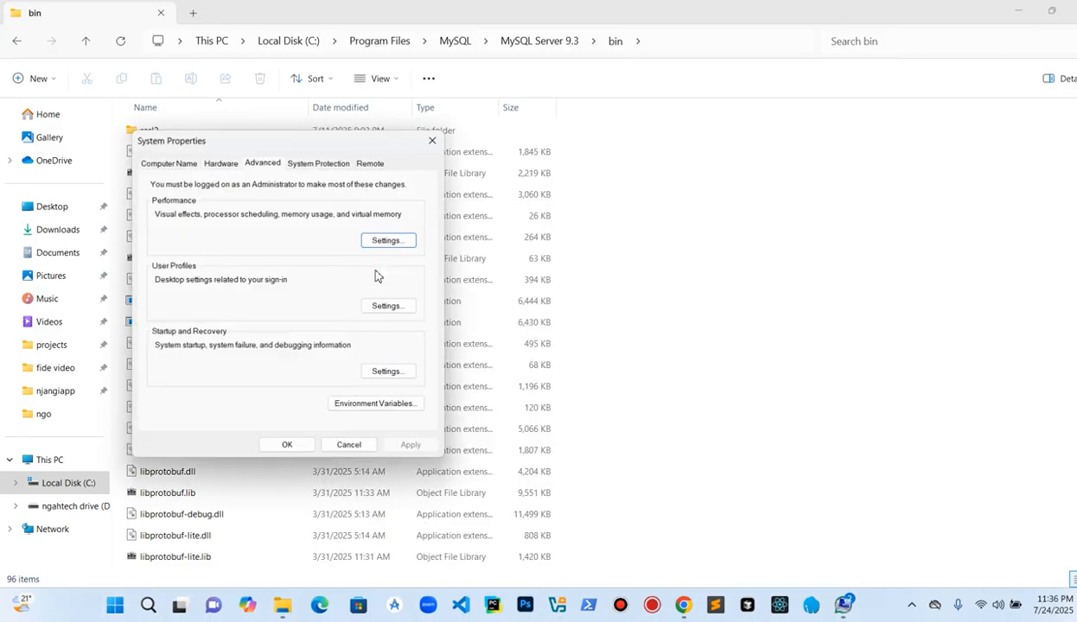
click(348, 408)
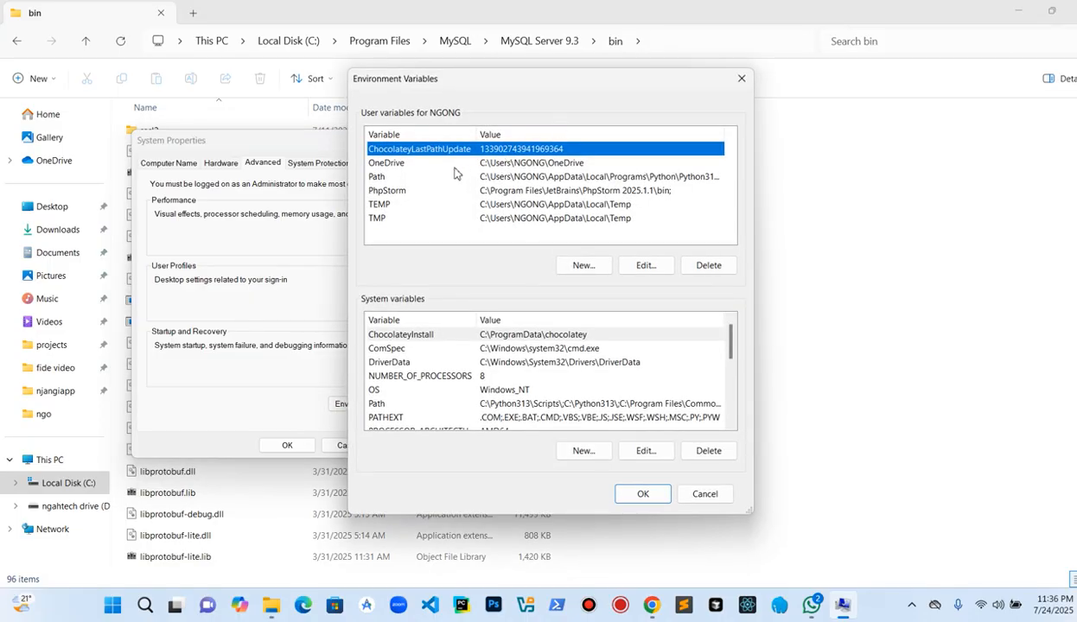
click(398, 178)
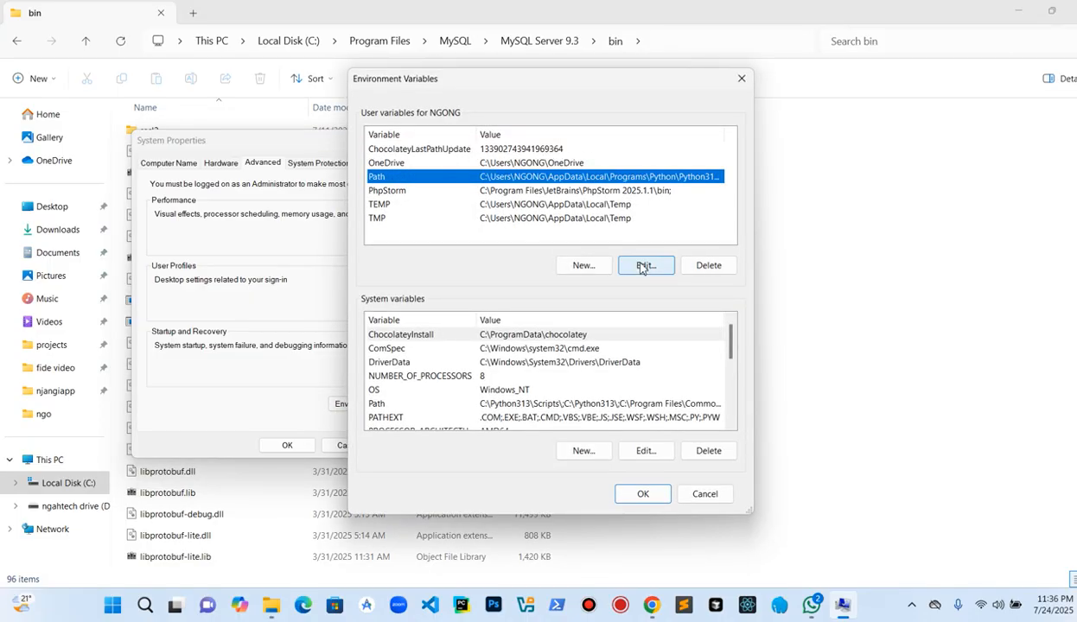
click(642, 267)
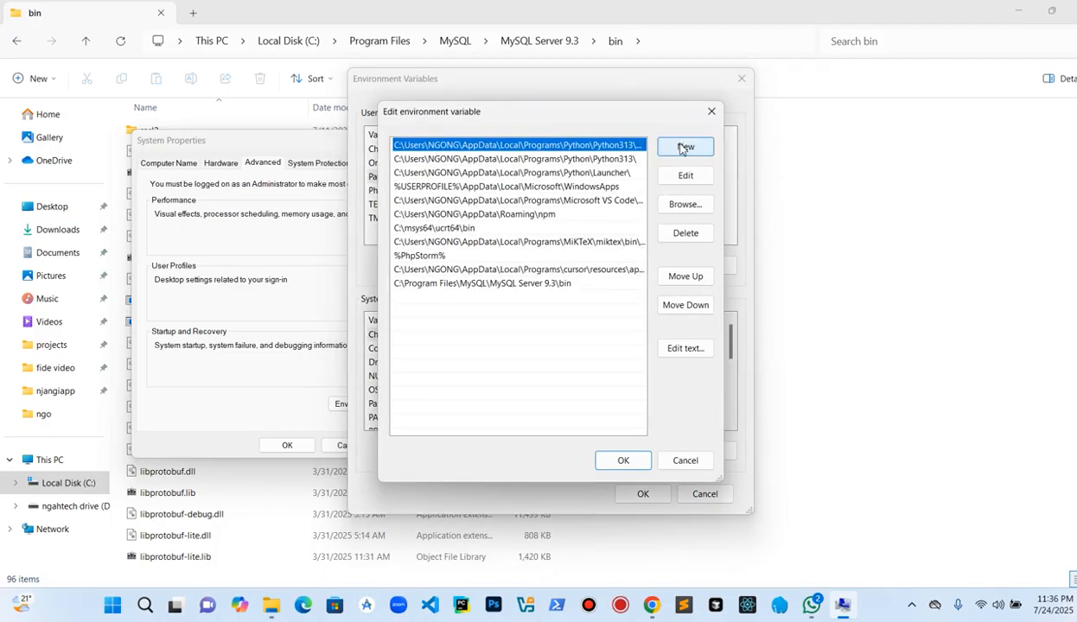
click(461, 286)
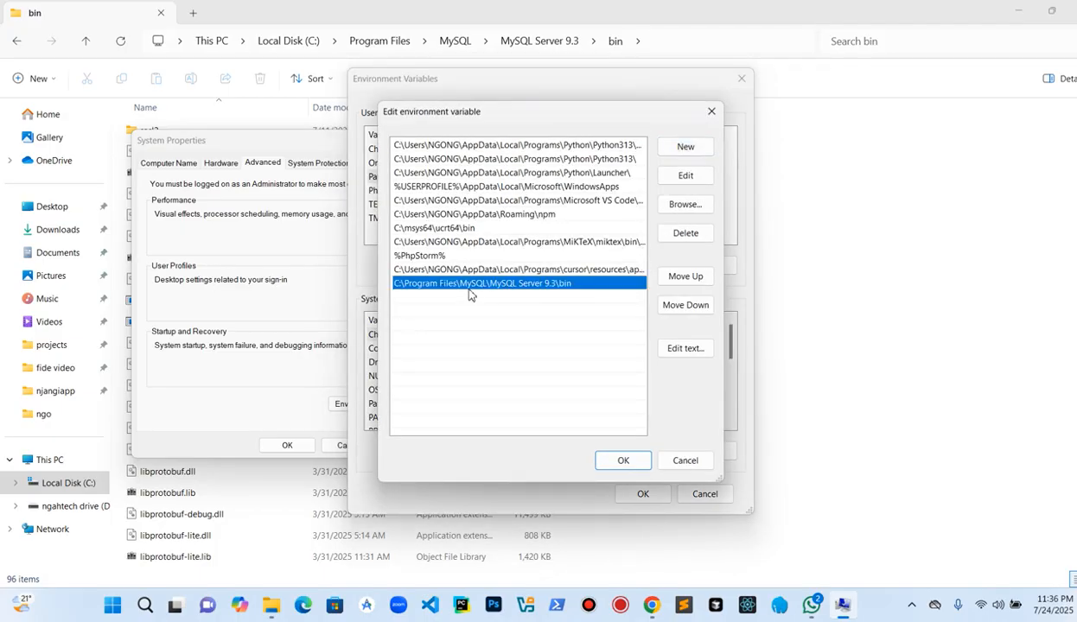
click(707, 113)
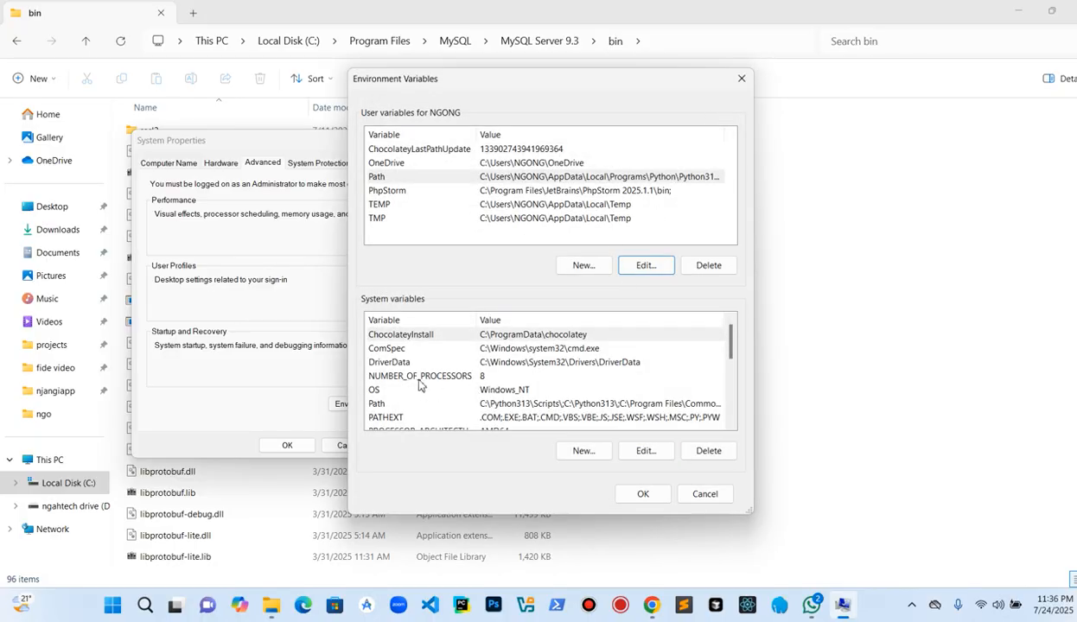
Step: Inspect the system Path entries for the MySQL Server 9.3 bin folder and close all dialogs with OK
scroll(413, 371, down, 1)
click(388, 363)
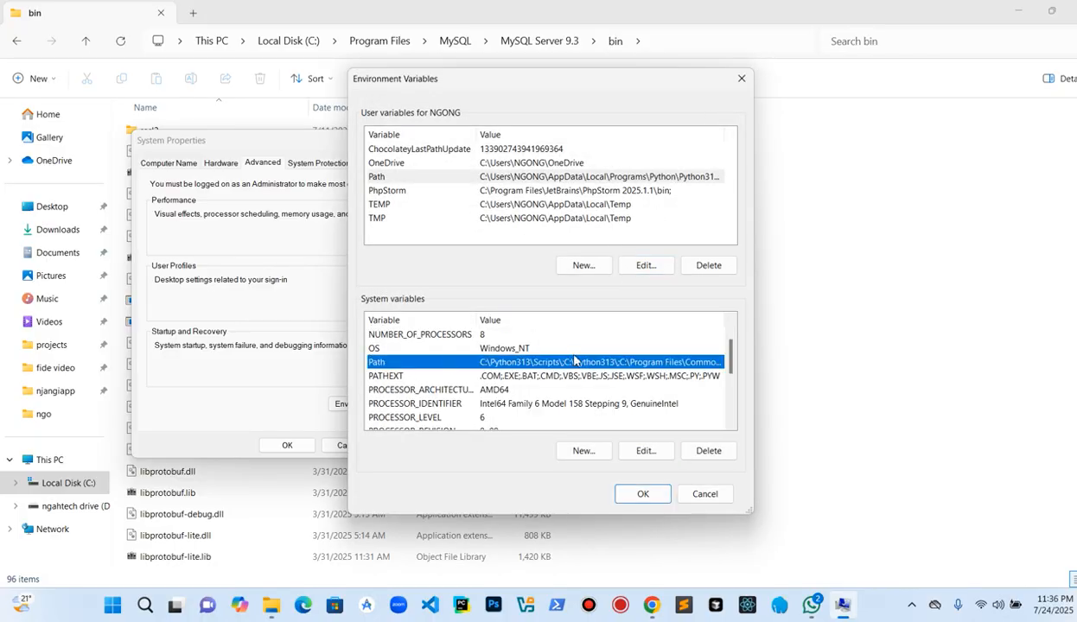
click(644, 451)
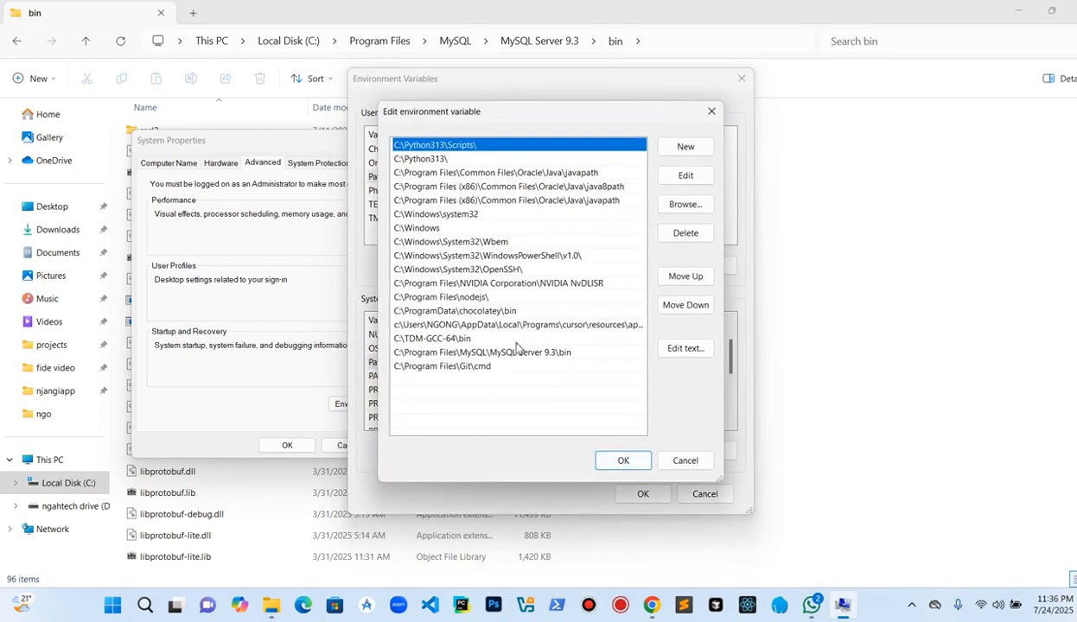
click(571, 354)
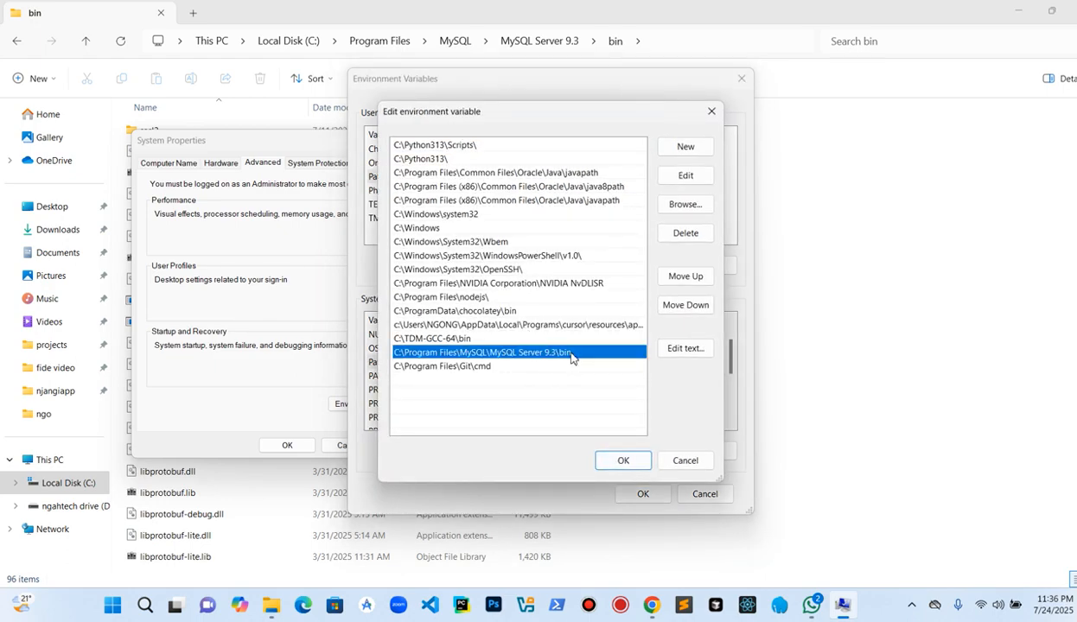
click(688, 148)
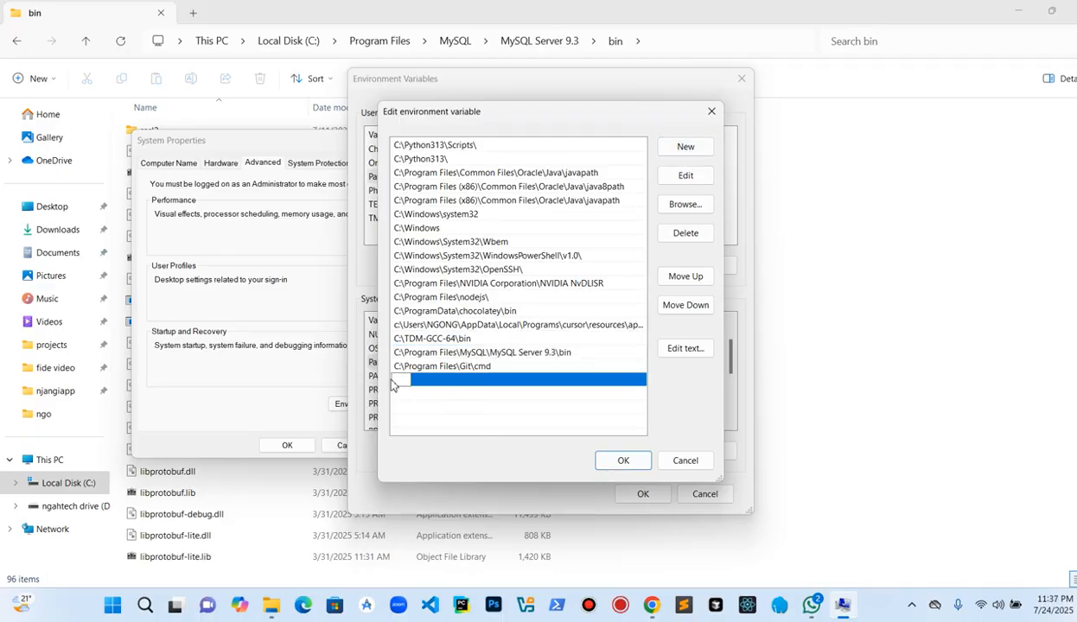
click(558, 353)
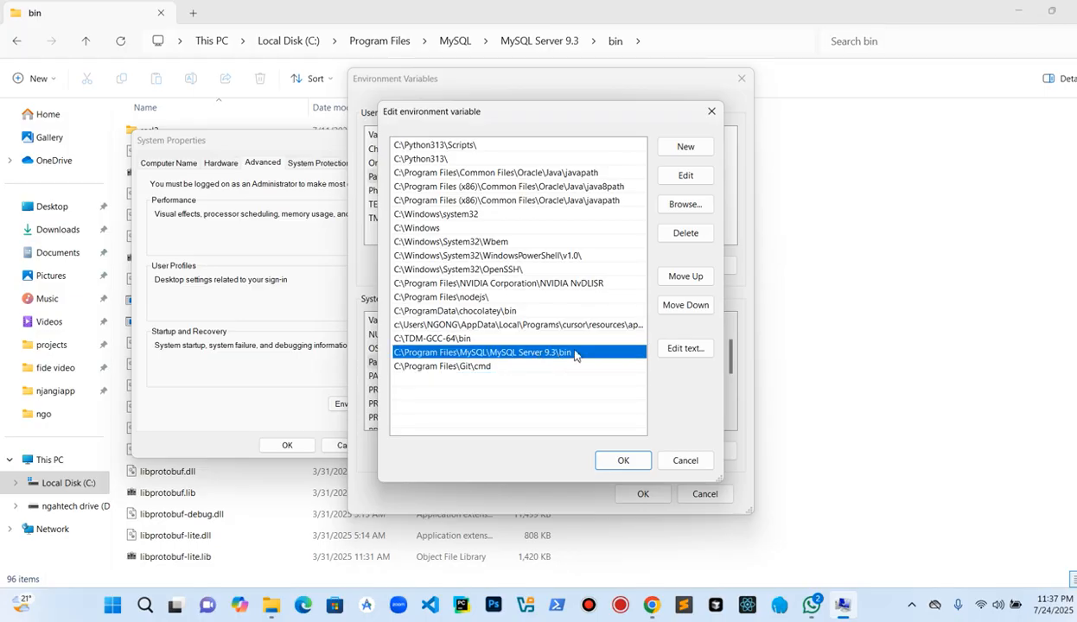
click(626, 461)
click(643, 494)
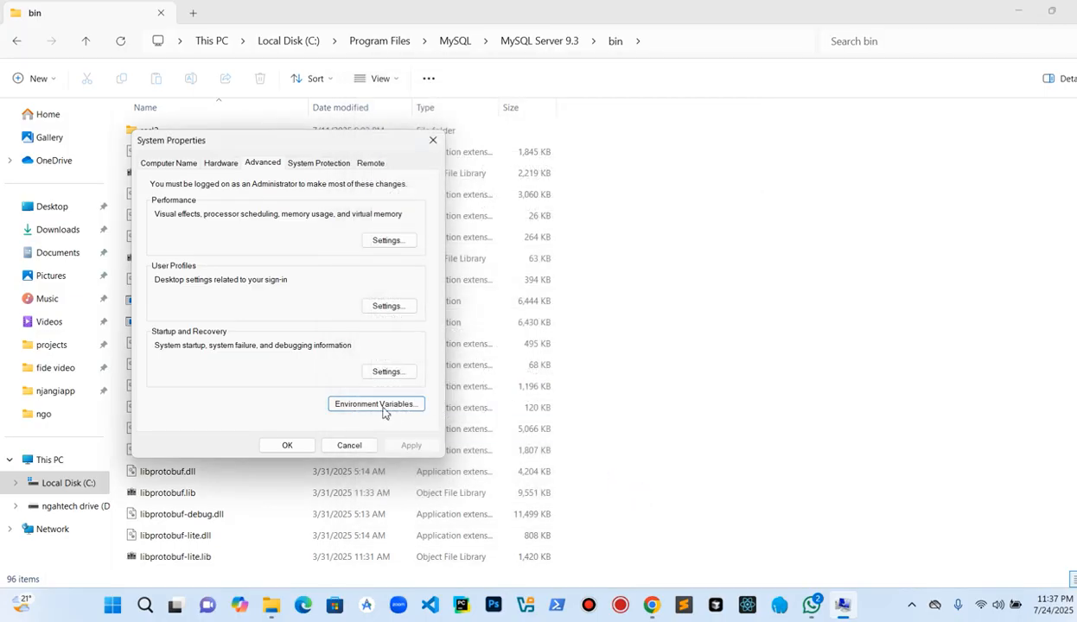
click(289, 446)
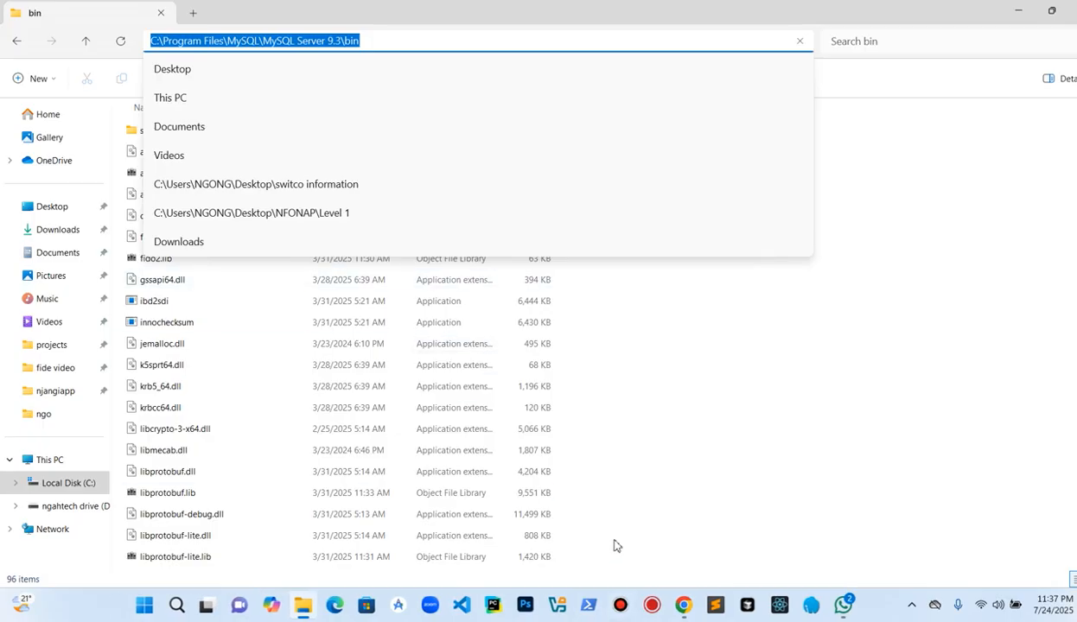
Step: Open a new Command Prompt and run mysq -u root -p
key(Escape)
key(super)
text(cmd)
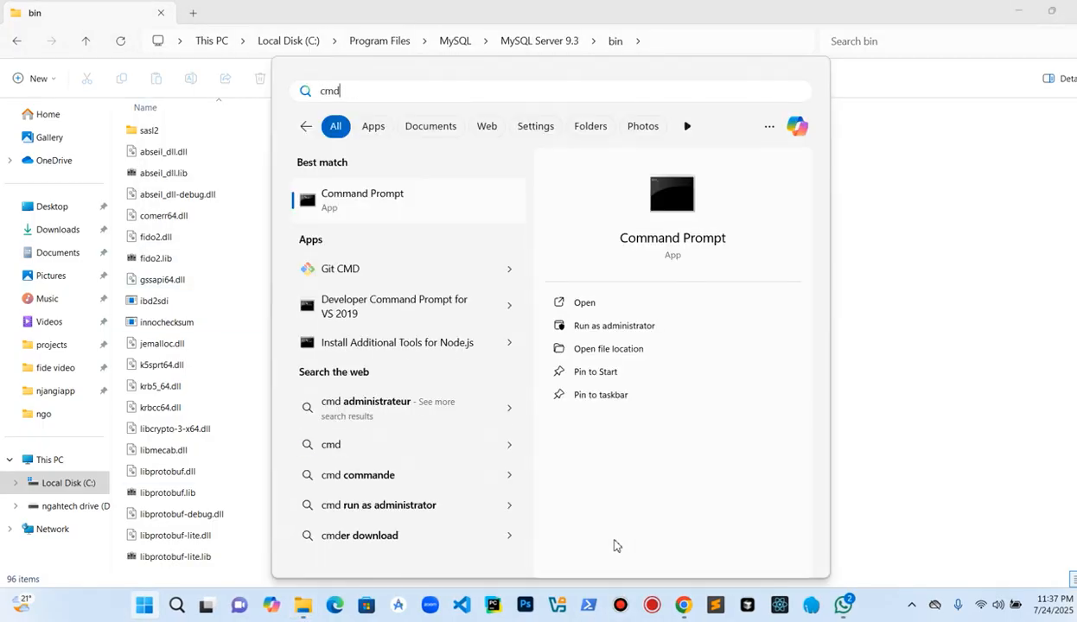
key(Return)
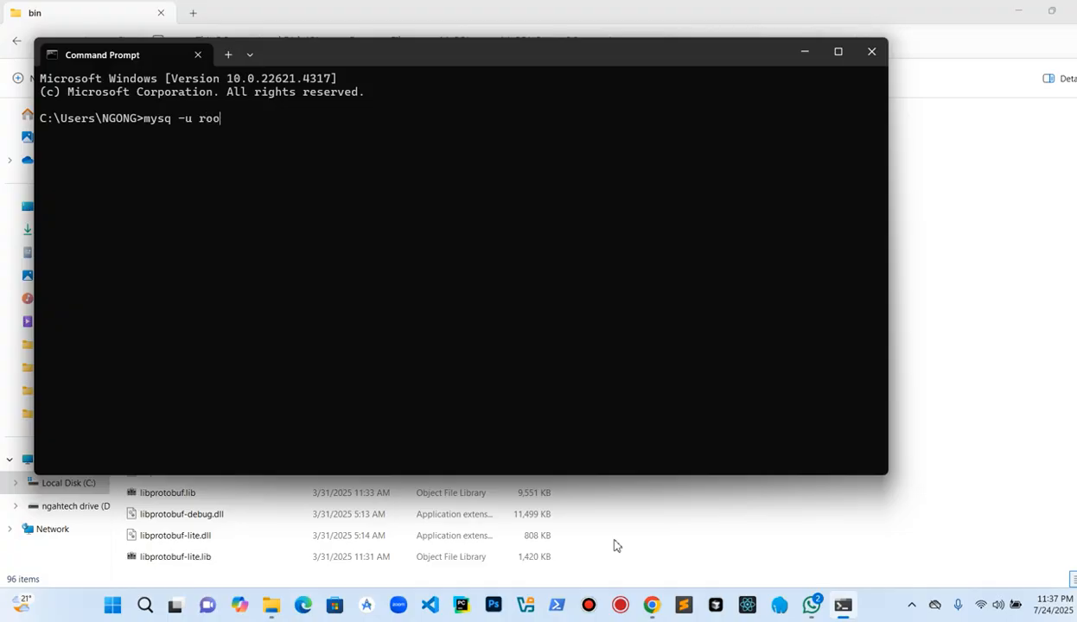
key(Return)
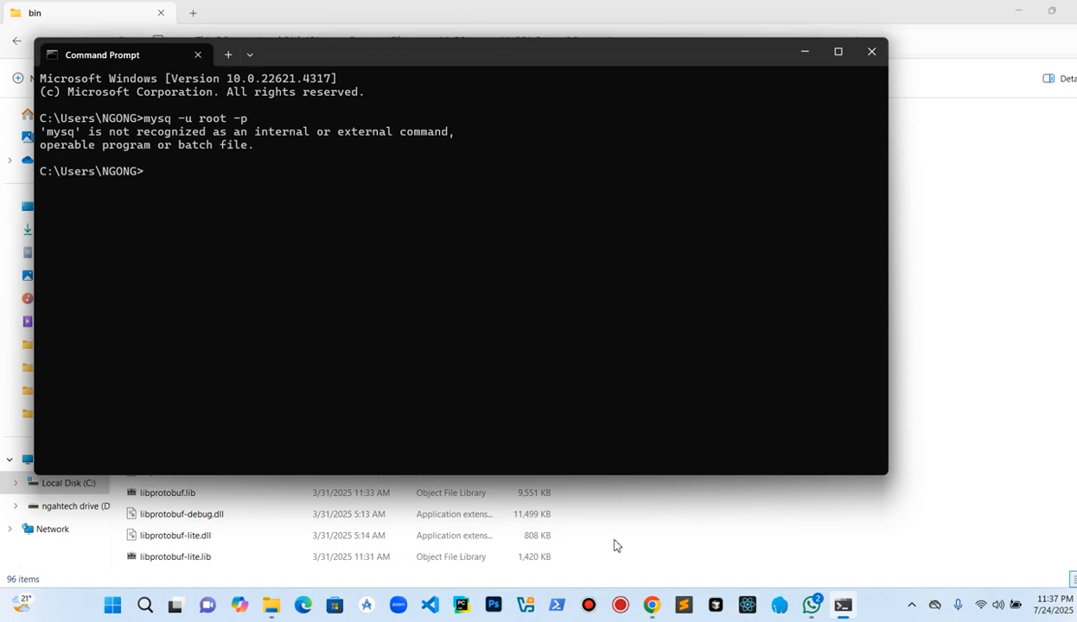
Step: Recall the command, correct it to mysql -u root -p, and submit an empty password
key(Up)
text(l)
key(Return)
key(Return)
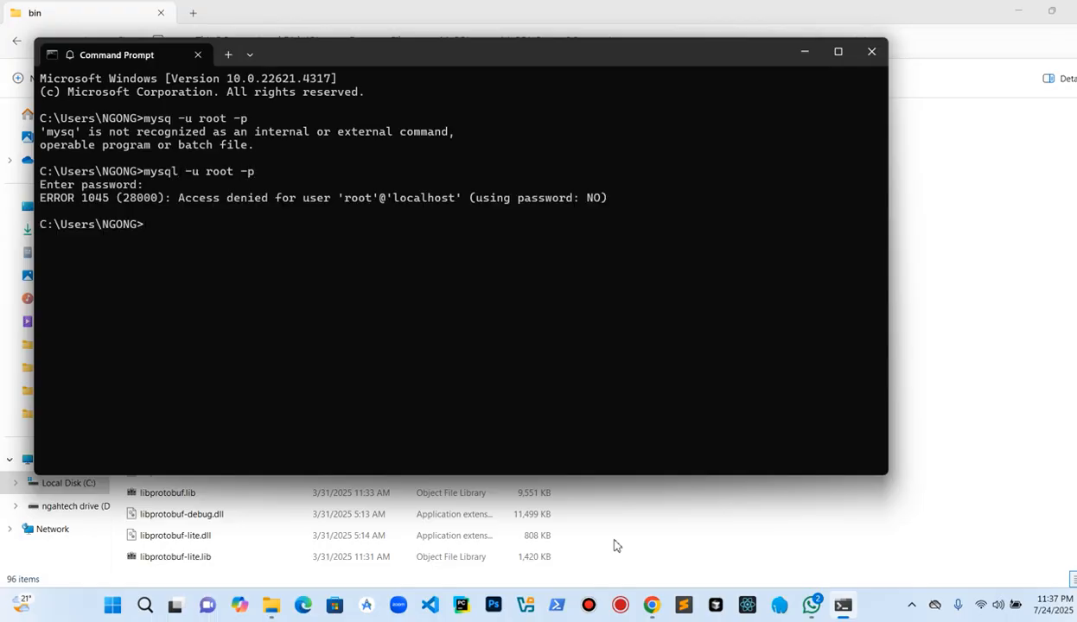